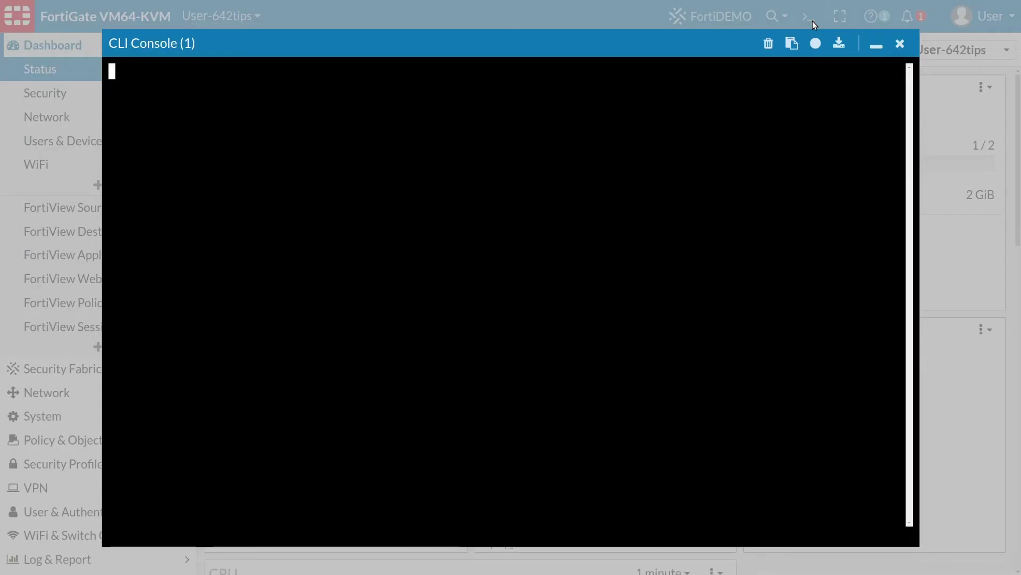
# Run 'diag sys top' in the CLI Console to list processes by CPU and memory use
pyautogui.write('diag sys top')
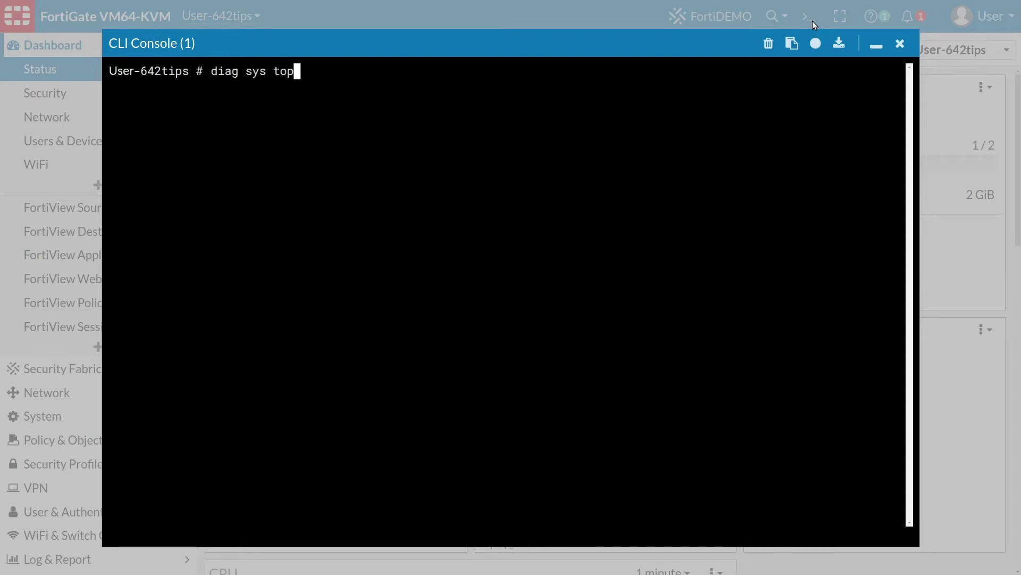
pyautogui.press('Return')
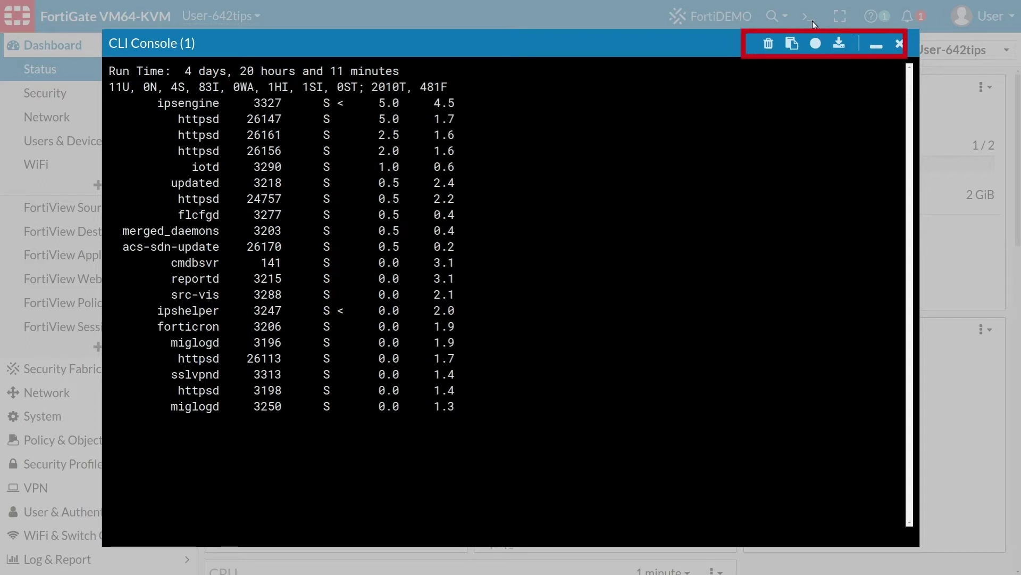
# Minimize the first console and run 'get system status' in a second CLI console
pyautogui.click(876, 46)
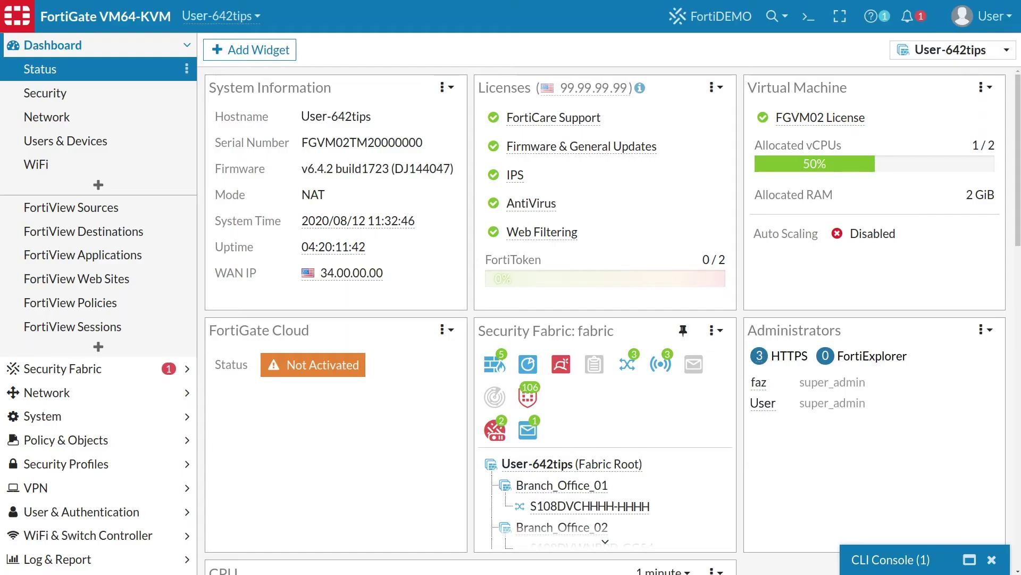
pyautogui.click(808, 21)
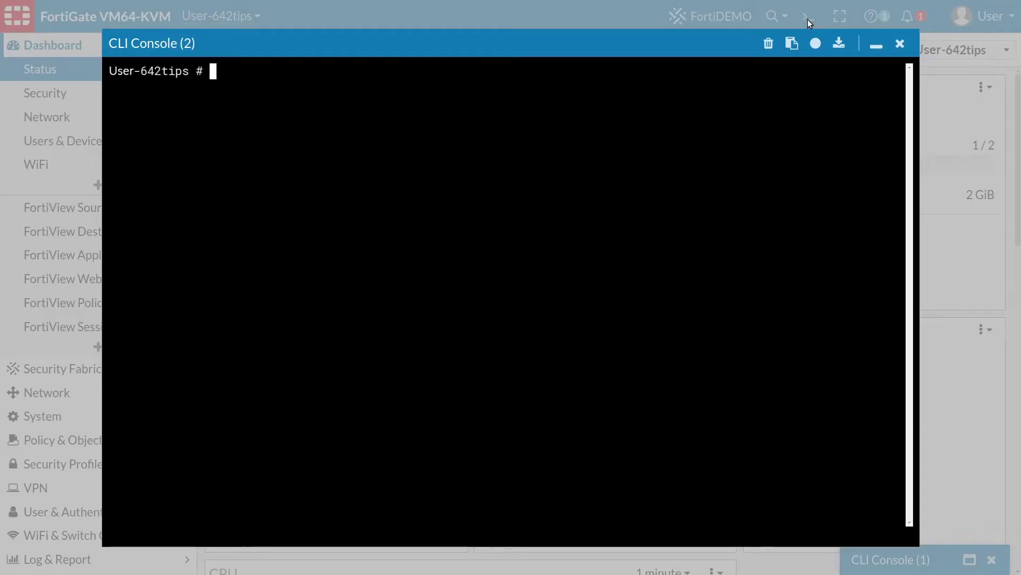
pyautogui.write('get system status')
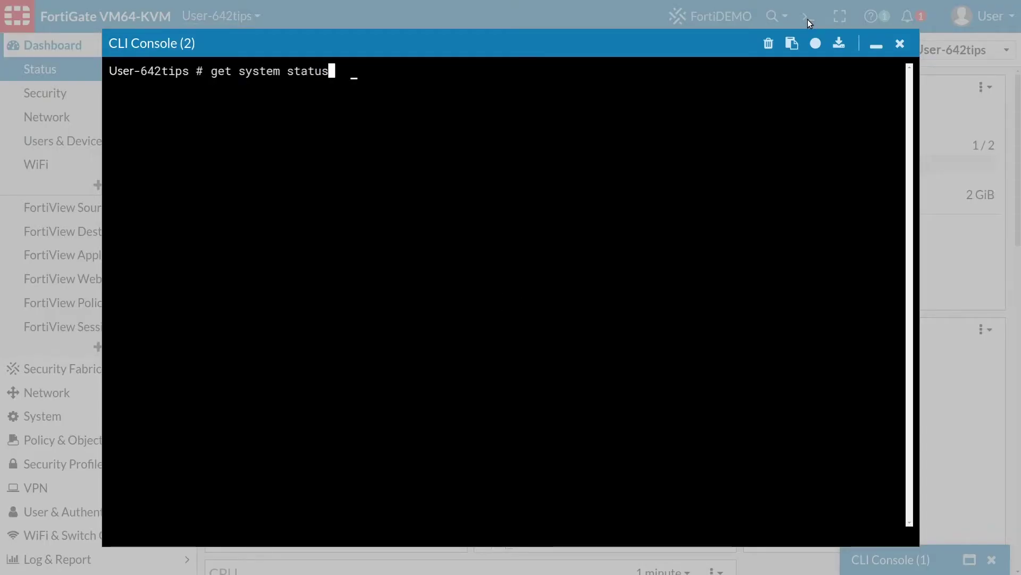
pyautogui.press('Return')
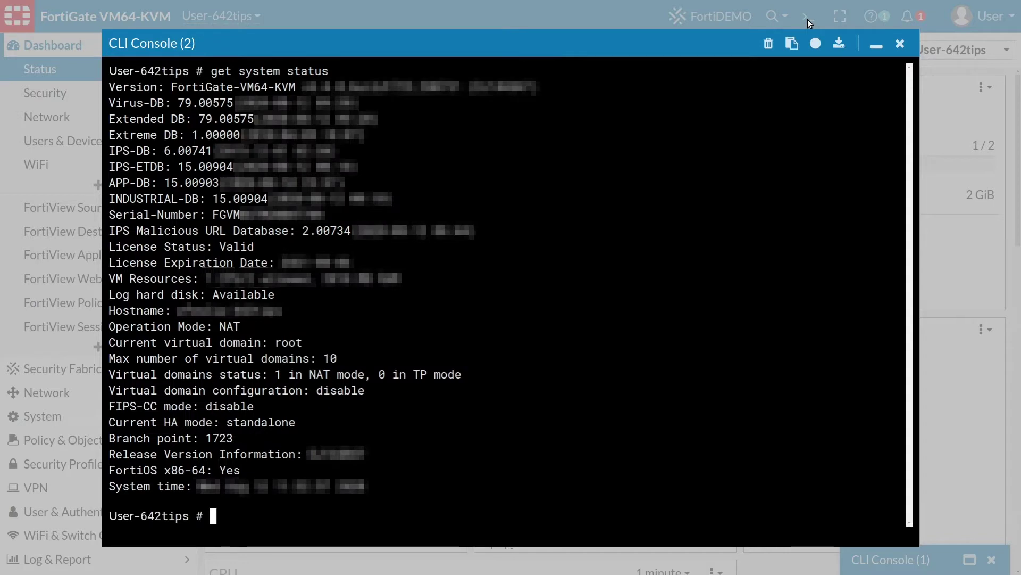
# Minimize the second console, then briefly restore and re-minimize the first one
pyautogui.click(881, 47)
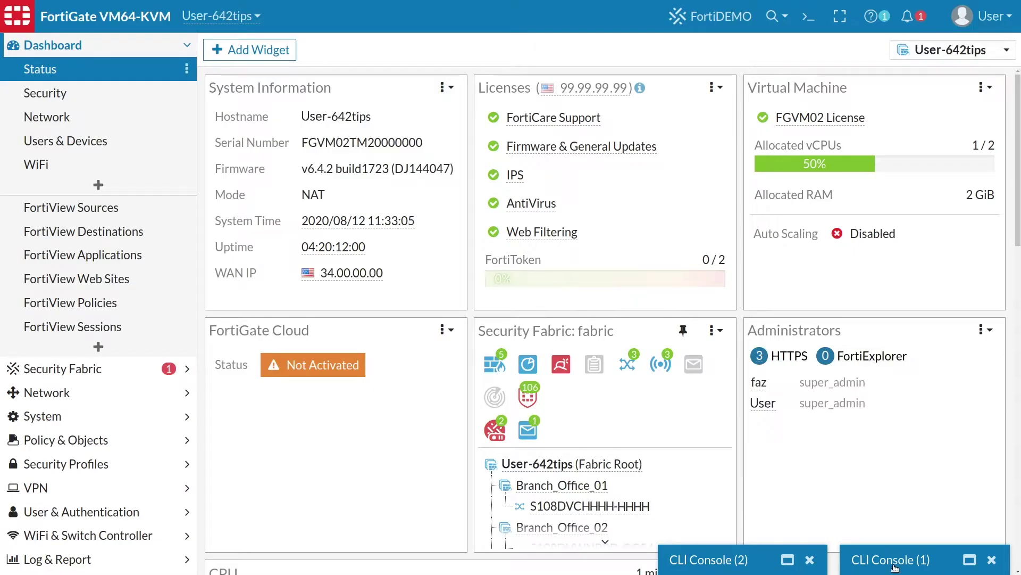
pyautogui.click(892, 559)
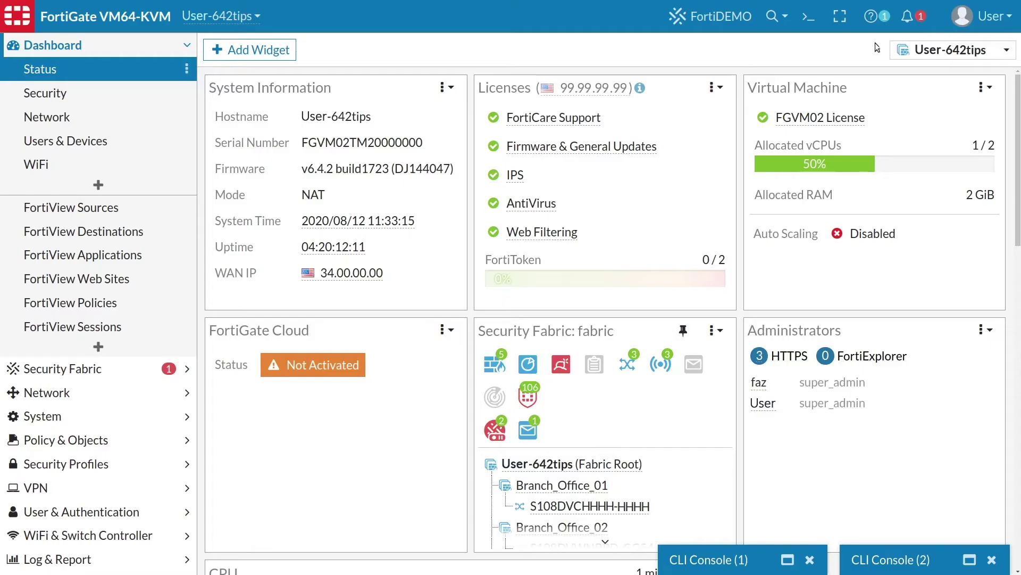
pyautogui.click(876, 45)
pyautogui.click(170, 441)
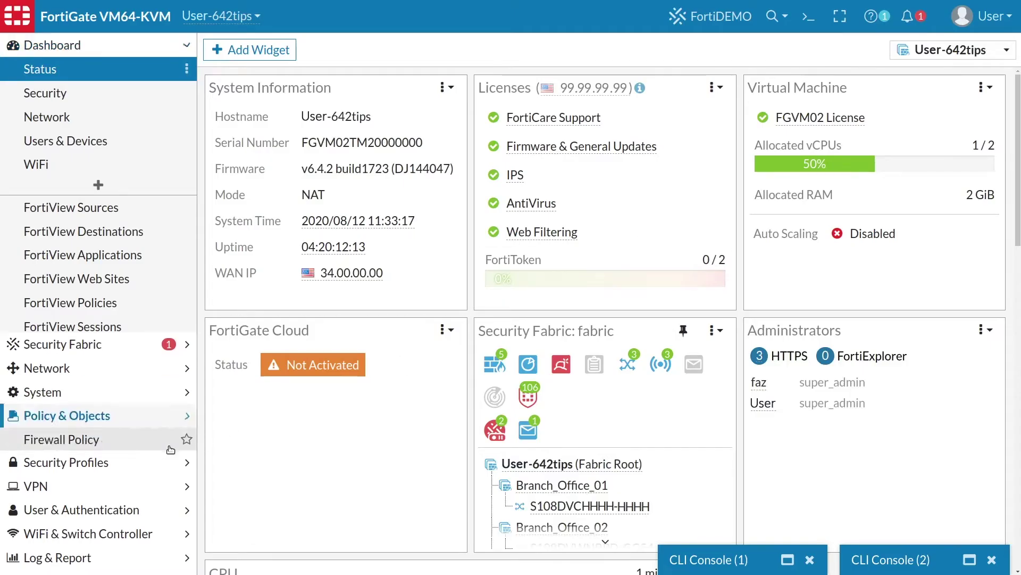
# Show the 'LAN to Internet' policy 13 configuration in a CLI console, then minimize it
pyautogui.click(131, 168)
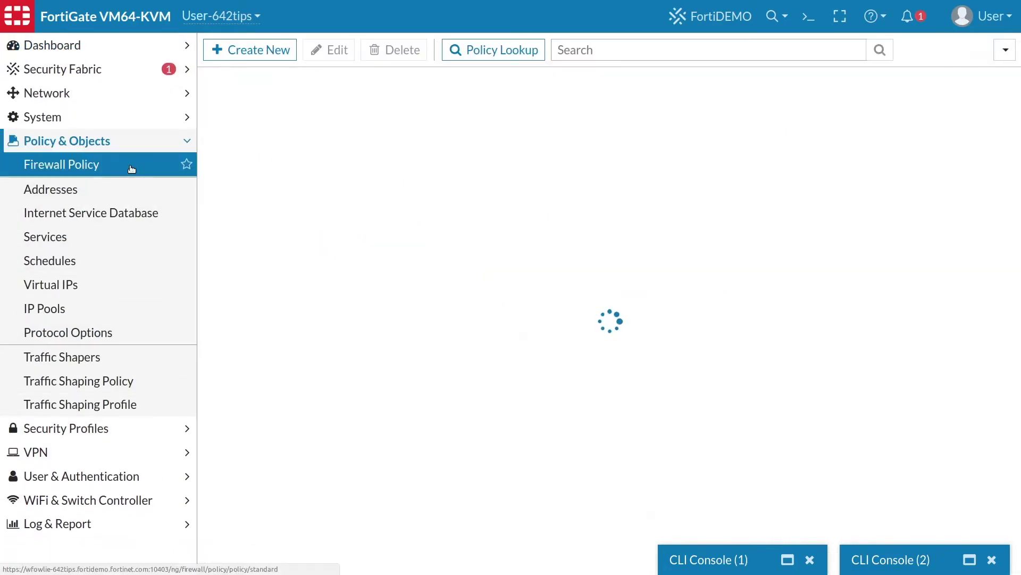
pyautogui.rightClick(228, 174)
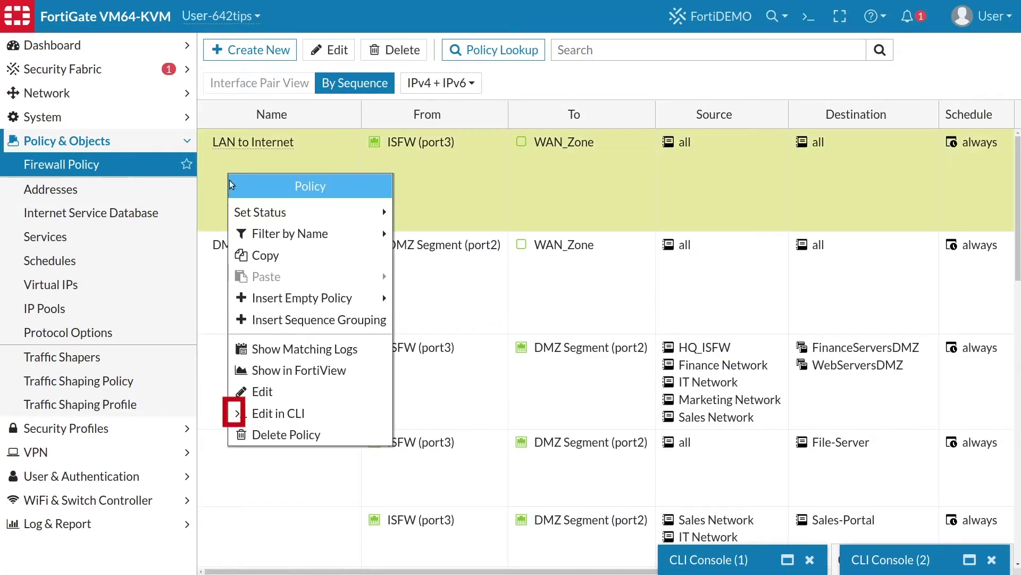
pyautogui.click(275, 415)
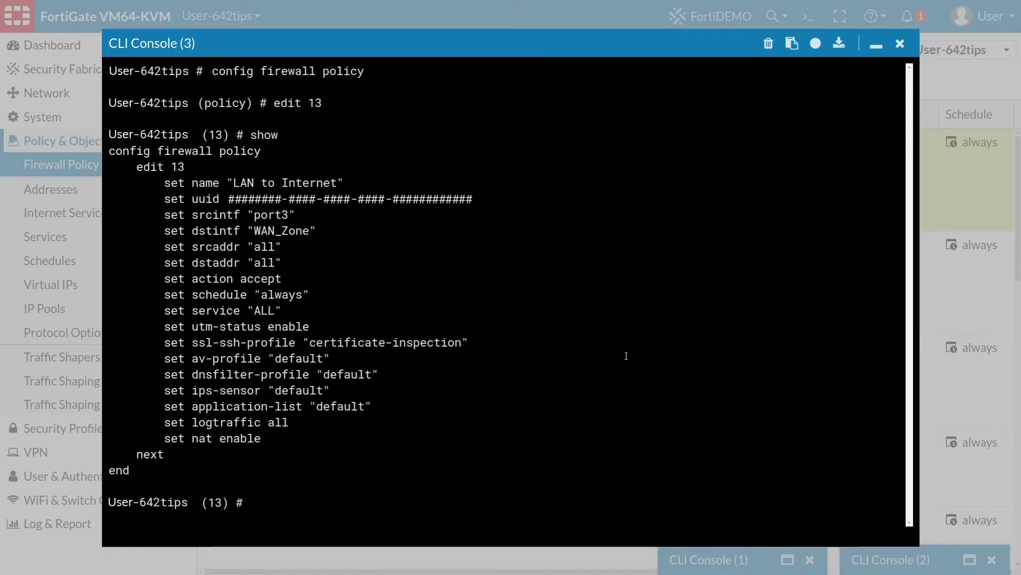
pyautogui.click(875, 49)
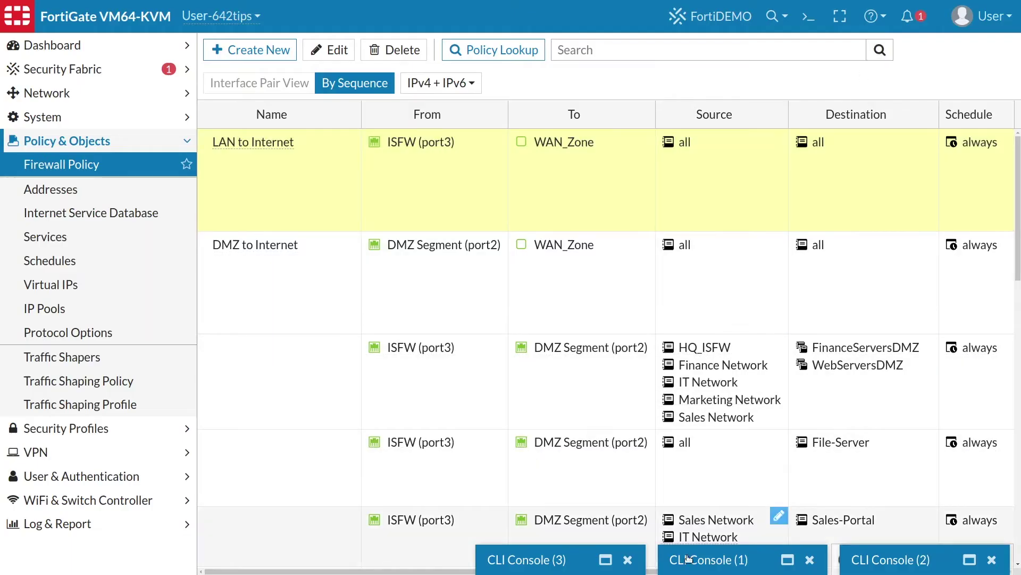
pyautogui.click(713, 560)
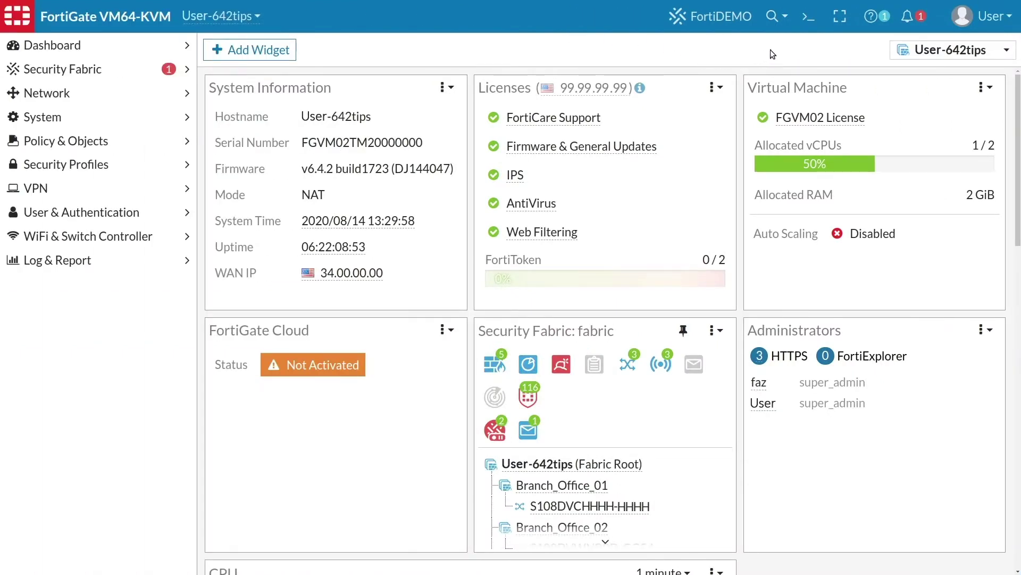
# Record 'diag user quar add src4 1.1.1.1 120 admin' and copy it to the clipboard as a script
pyautogui.click(813, 24)
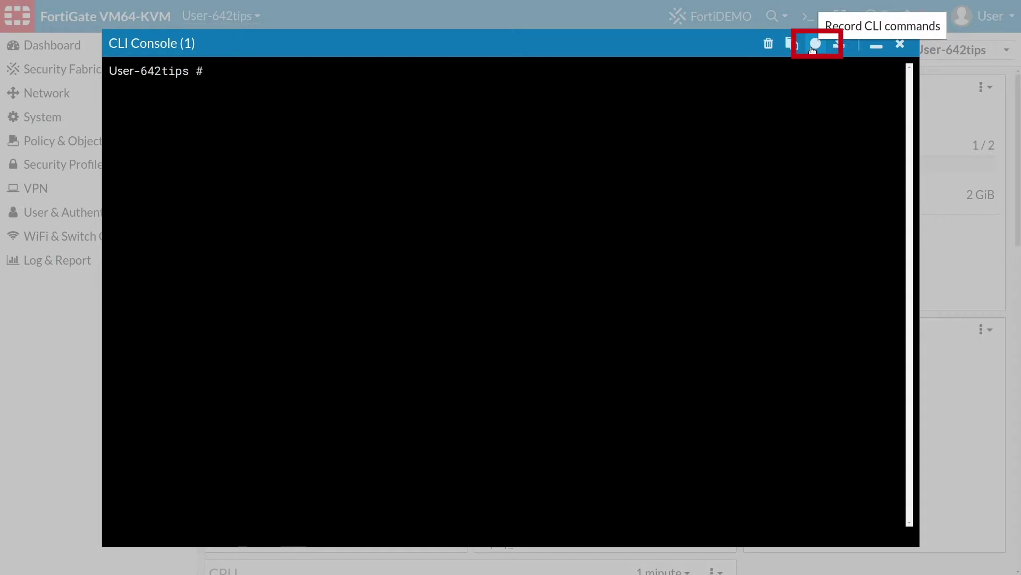
pyautogui.click(814, 47)
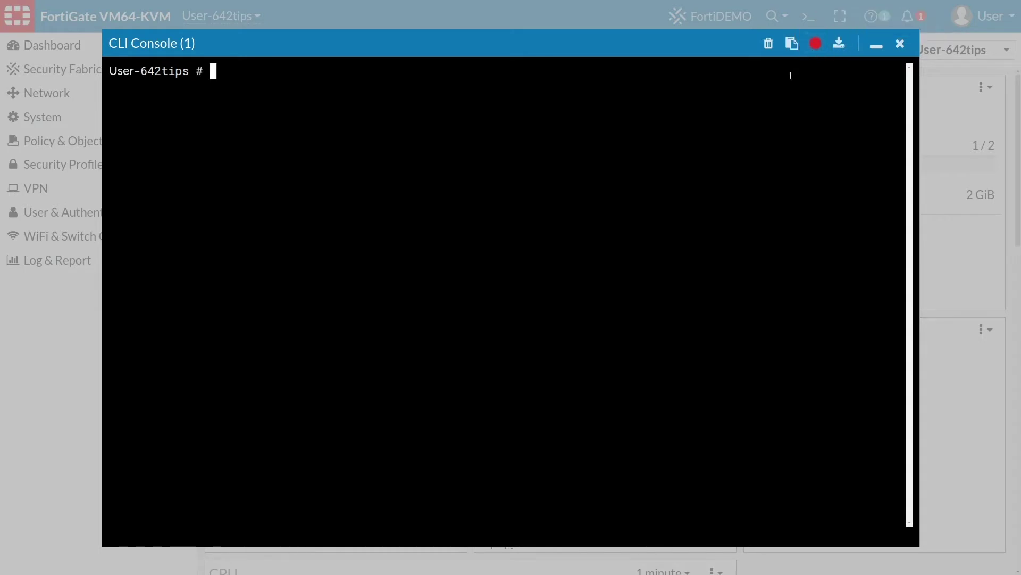
pyautogui.write('diag user quar add src')
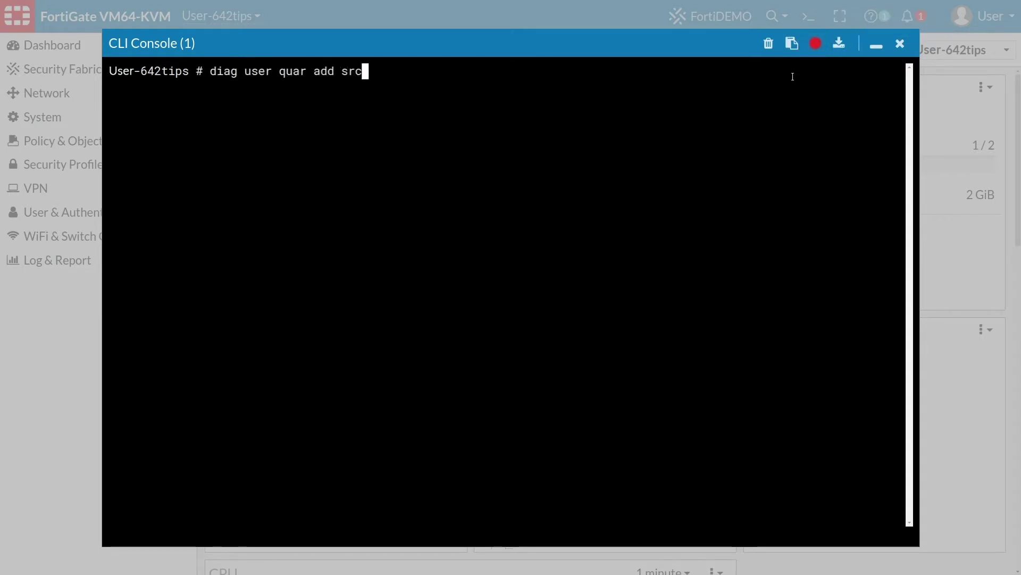
pyautogui.write('4 1.1.1.1 120 admin')
pyautogui.press('Return')
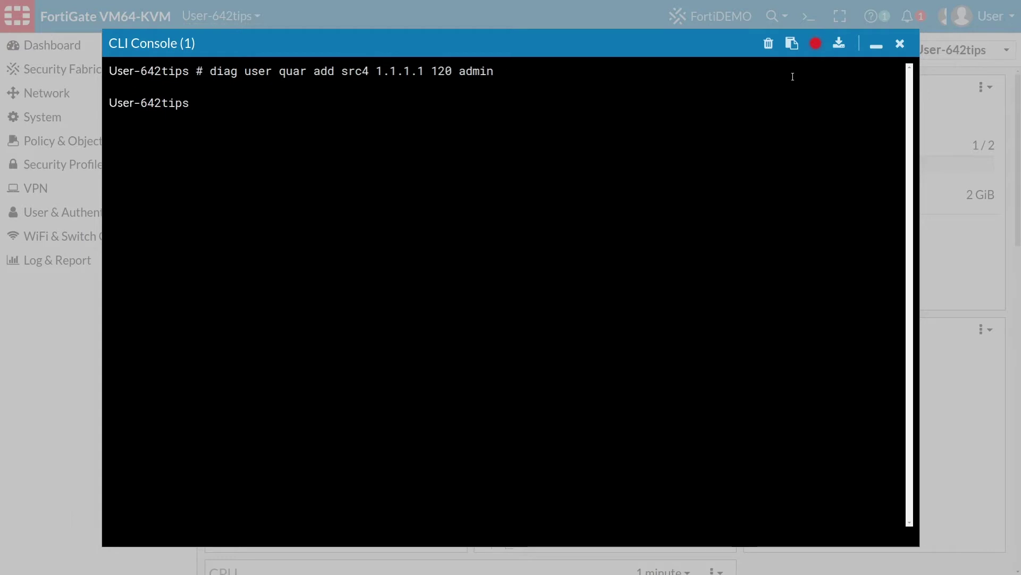
pyautogui.click(817, 44)
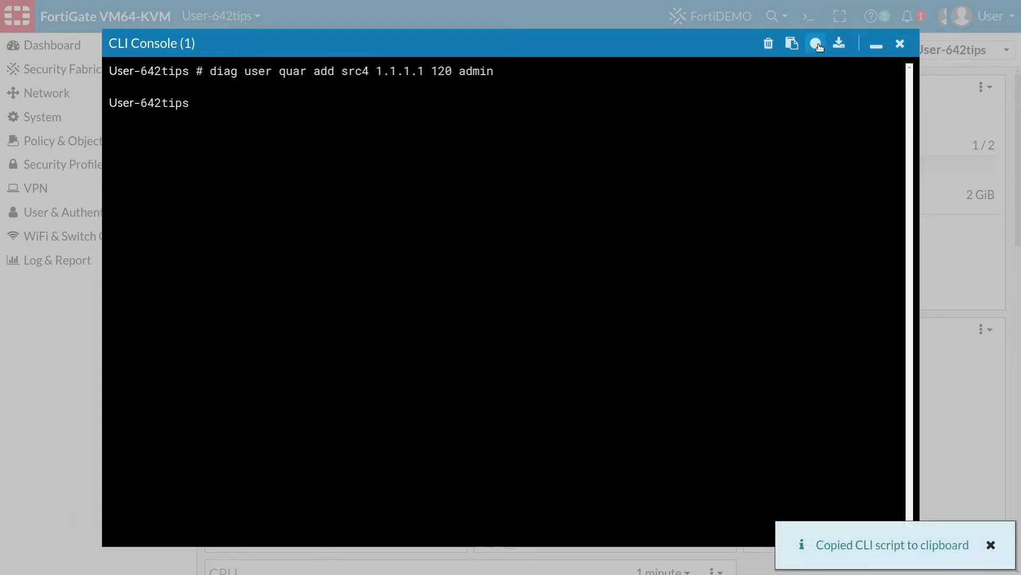
pyautogui.click(899, 44)
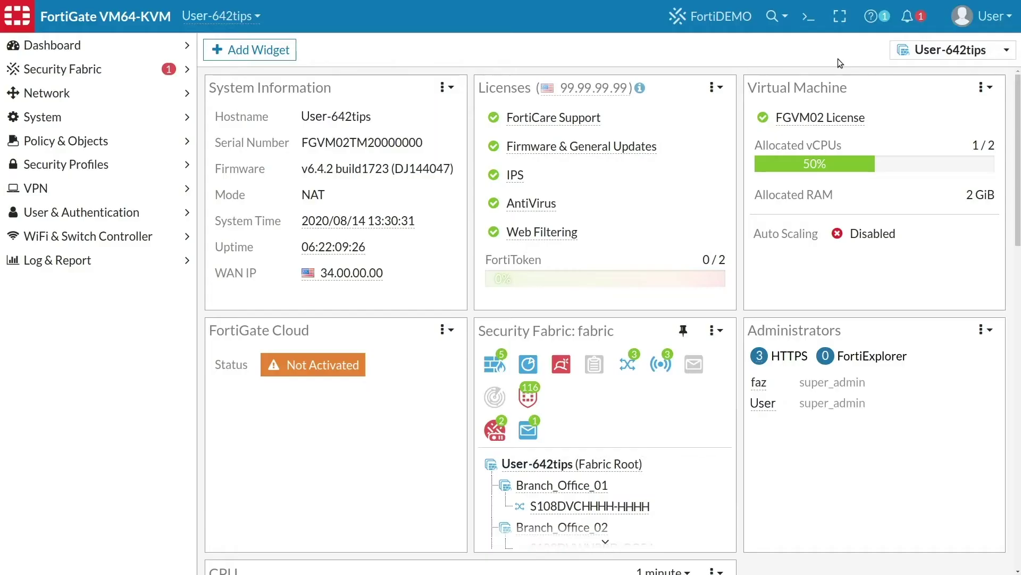
# Start a new automation stitch with a CLI Script action
pyautogui.click(186, 72)
pyautogui.click(128, 164)
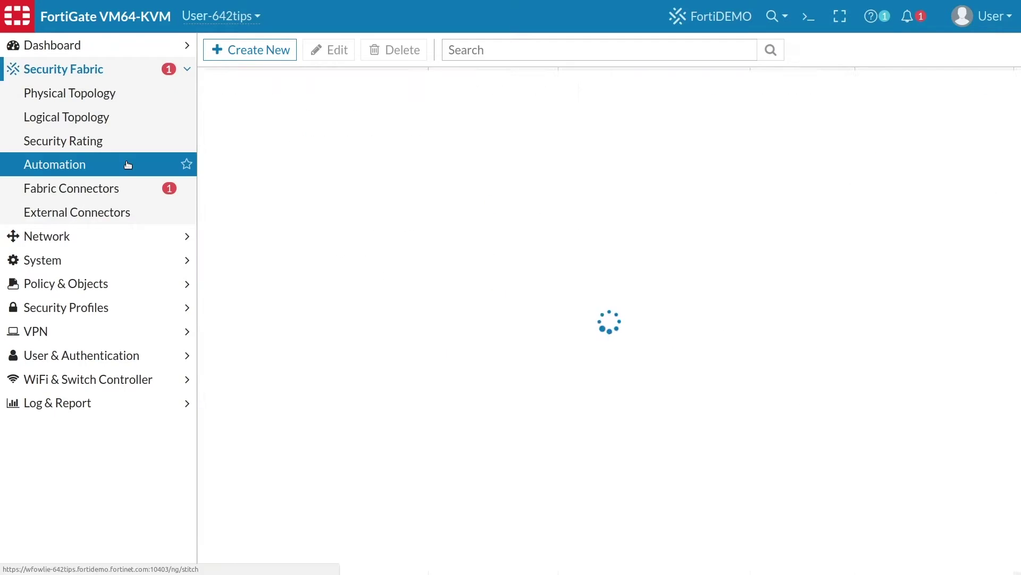
pyautogui.click(251, 52)
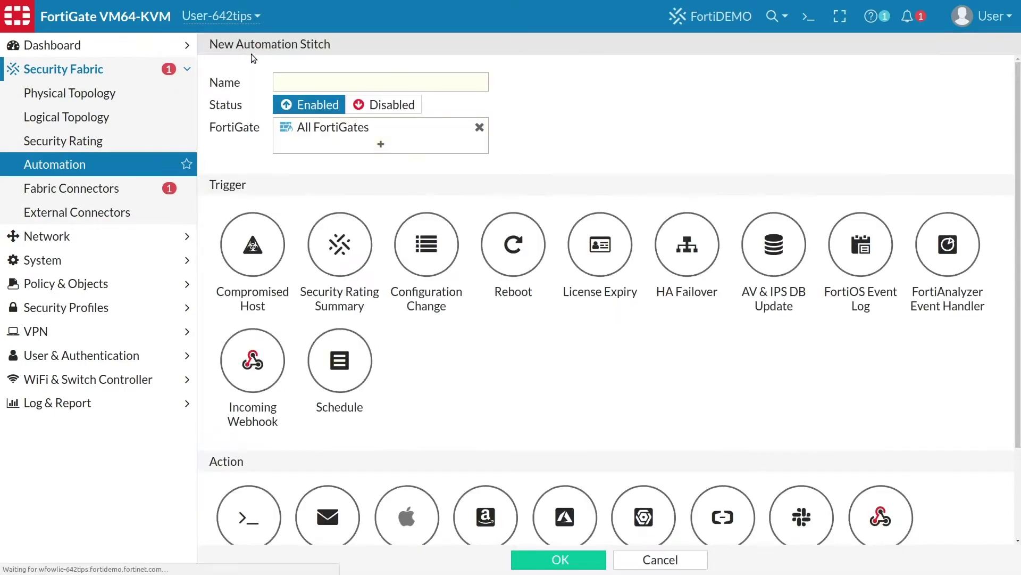
pyautogui.scroll(-2, 343, 303)
pyautogui.click(249, 401)
# Name the action 'Quarantine address' and paste the script, replacing 1.1.1.1 with %%log.srcip%%
pyautogui.click(380, 394)
pyautogui.write('Quarantine address')
pyautogui.click(354, 415)
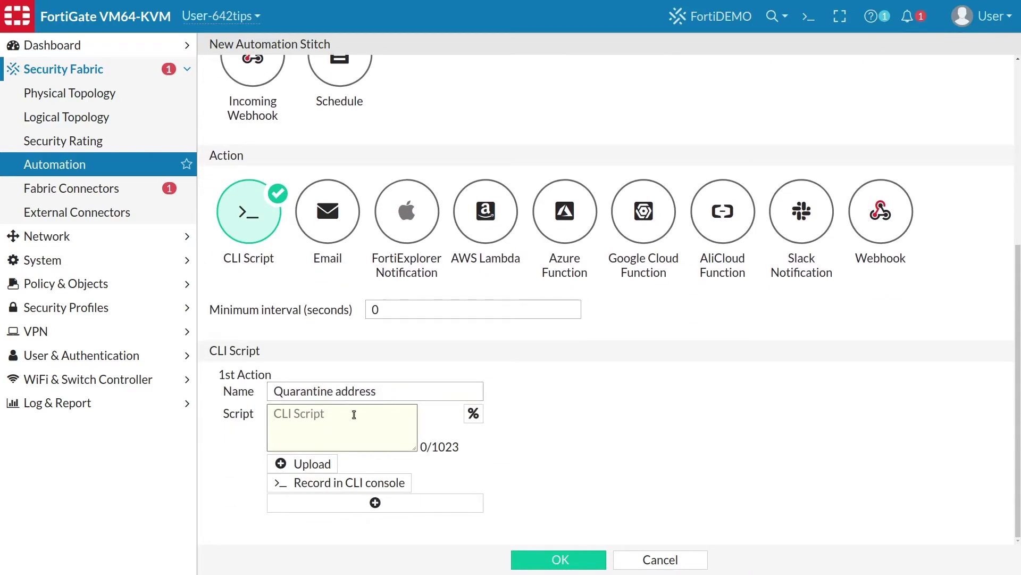
pyautogui.hotkey('ctrl', 'v')
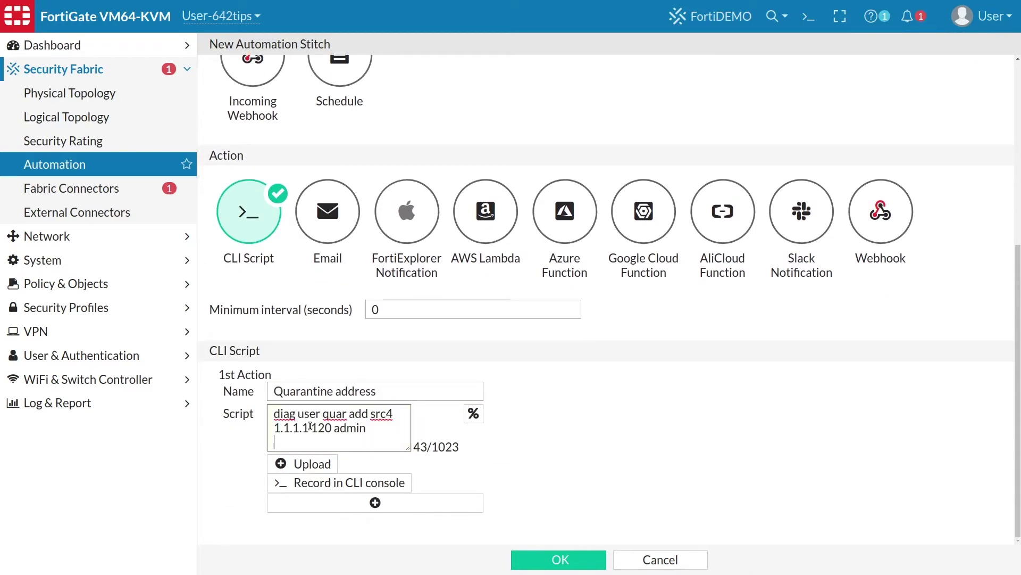
pyautogui.moveTo(309, 426); pyautogui.dragTo(274, 428)
pyautogui.write('%%log.srci')
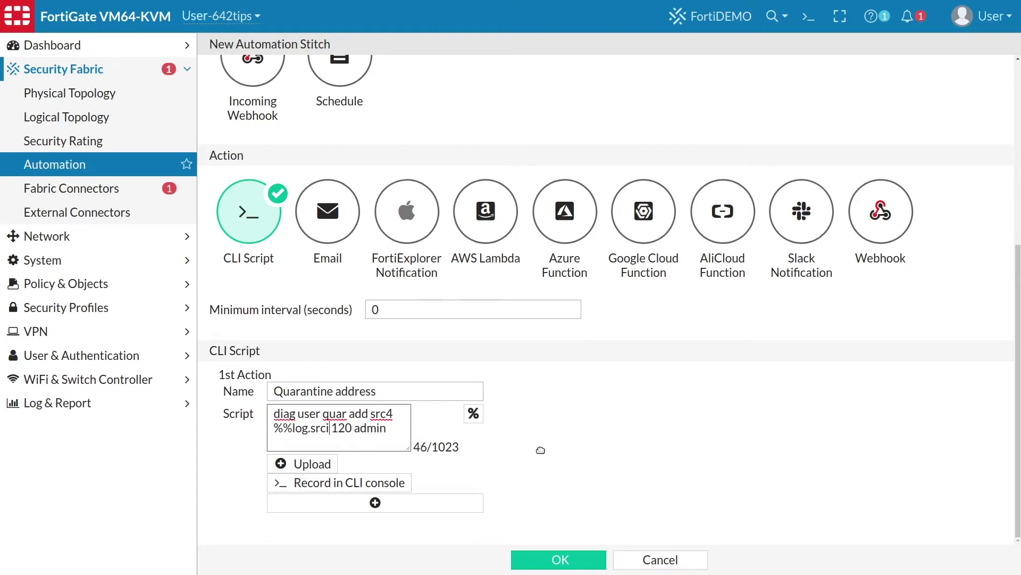
pyautogui.write('p%%')
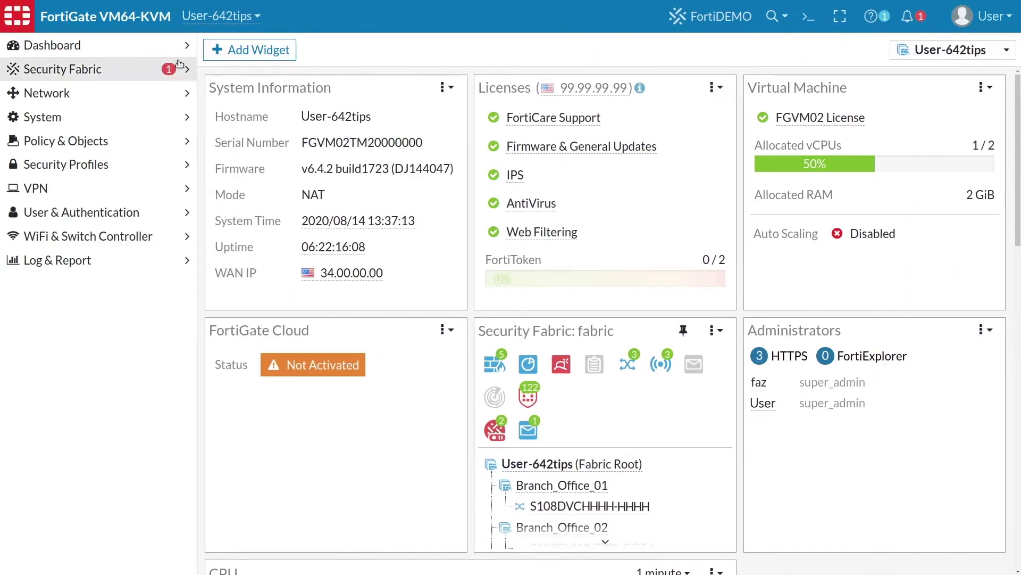
# Create stitch 'Important event' triggered by the FortiOS event log 'Admin disconnected'
pyautogui.click(161, 70)
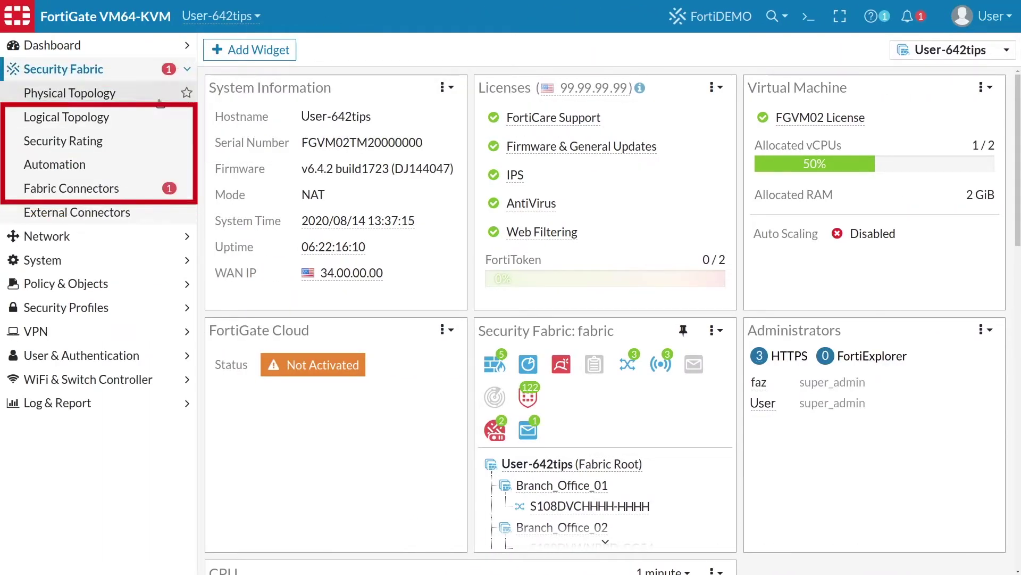
pyautogui.click(79, 165)
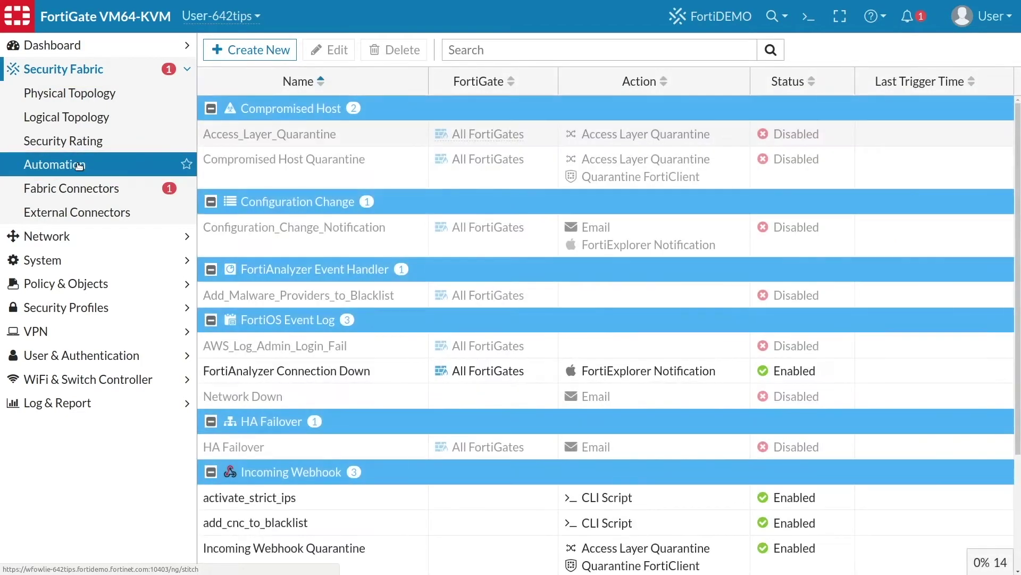
pyautogui.click(234, 52)
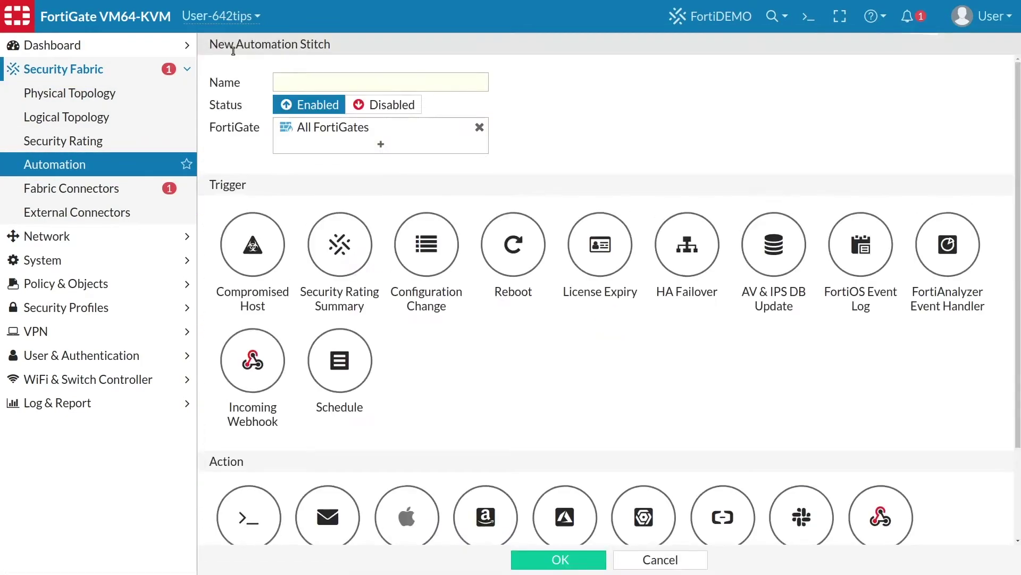
pyautogui.click(293, 84)
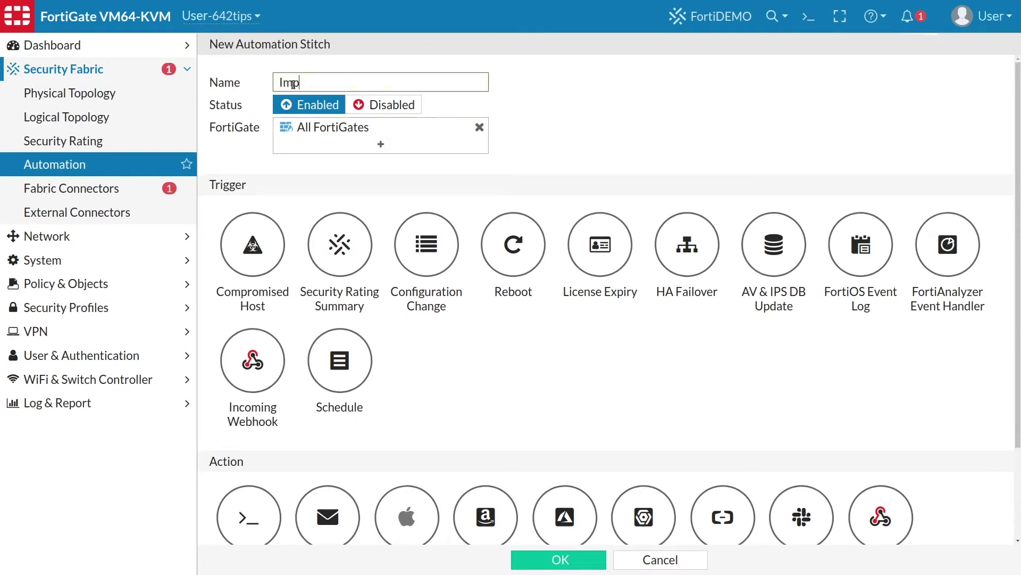
pyautogui.write('Important event')
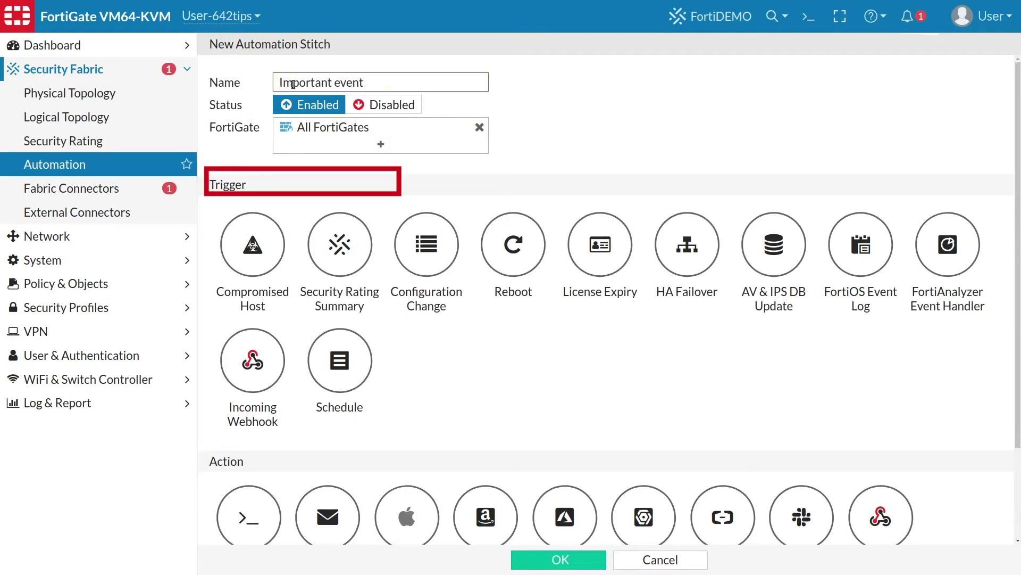
pyautogui.click(852, 234)
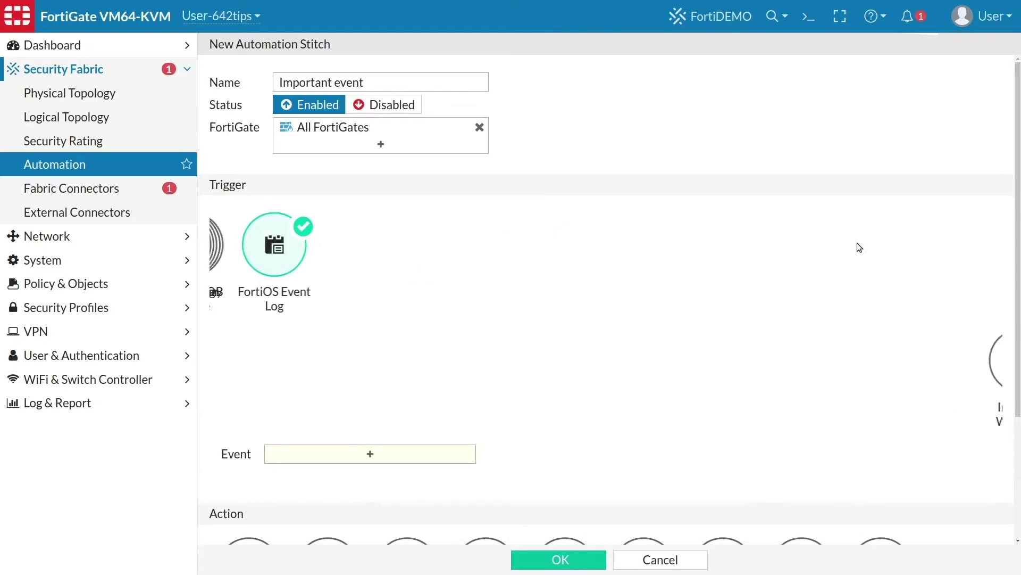
pyautogui.click(377, 337)
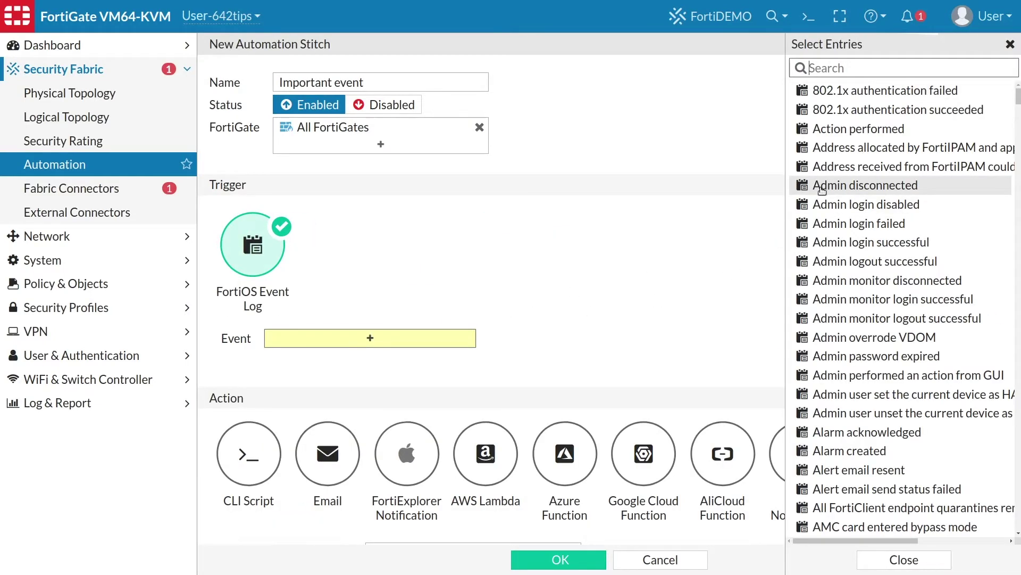
pyautogui.click(822, 187)
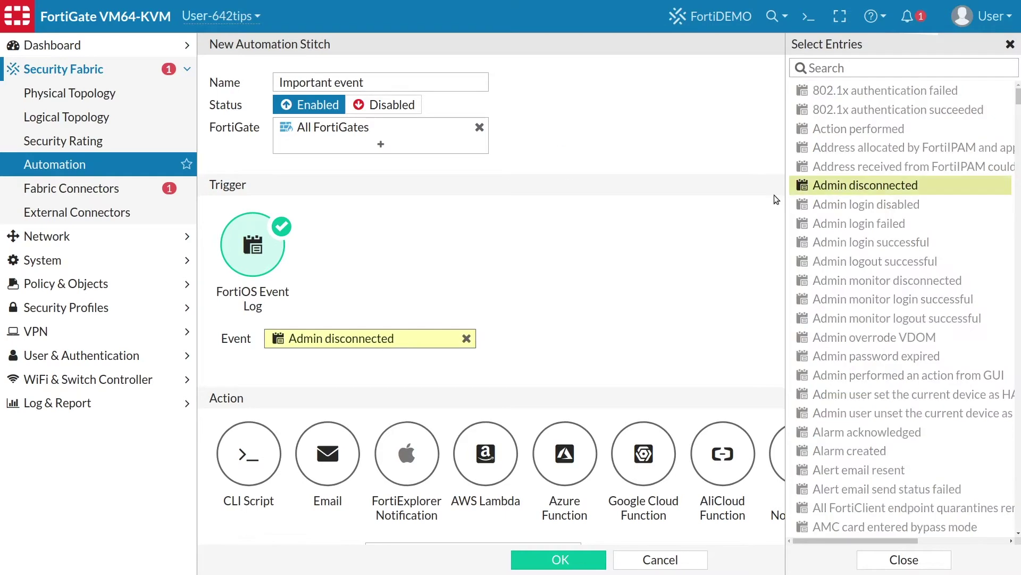
# Add an Email action to the administrator's address with subject 'Admin disconnected!'
pyautogui.click(337, 442)
pyautogui.scroll(-3, 338, 445)
pyautogui.click(420, 430)
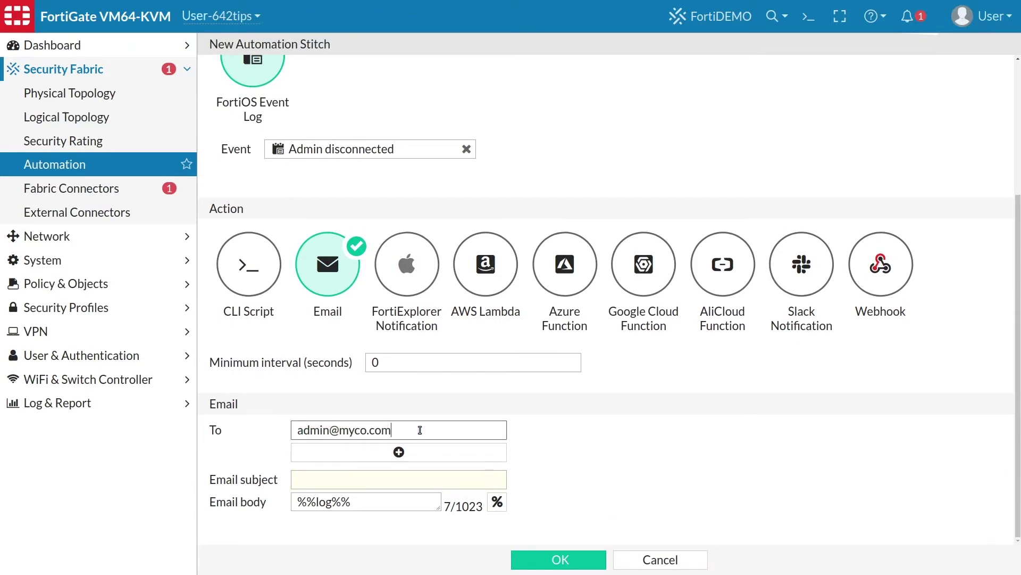
pyautogui.click(423, 481)
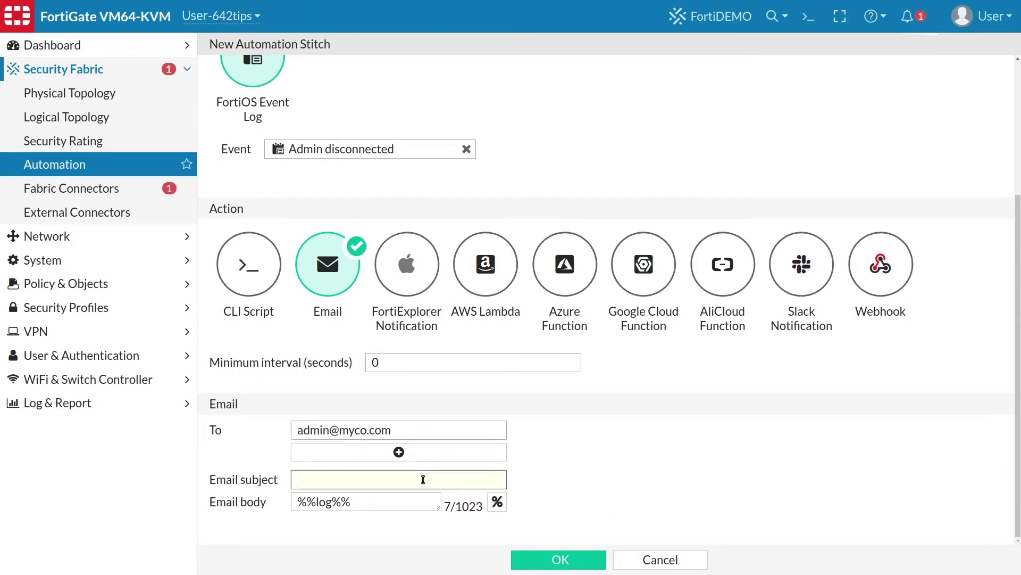
pyautogui.write('Admin disconnect')
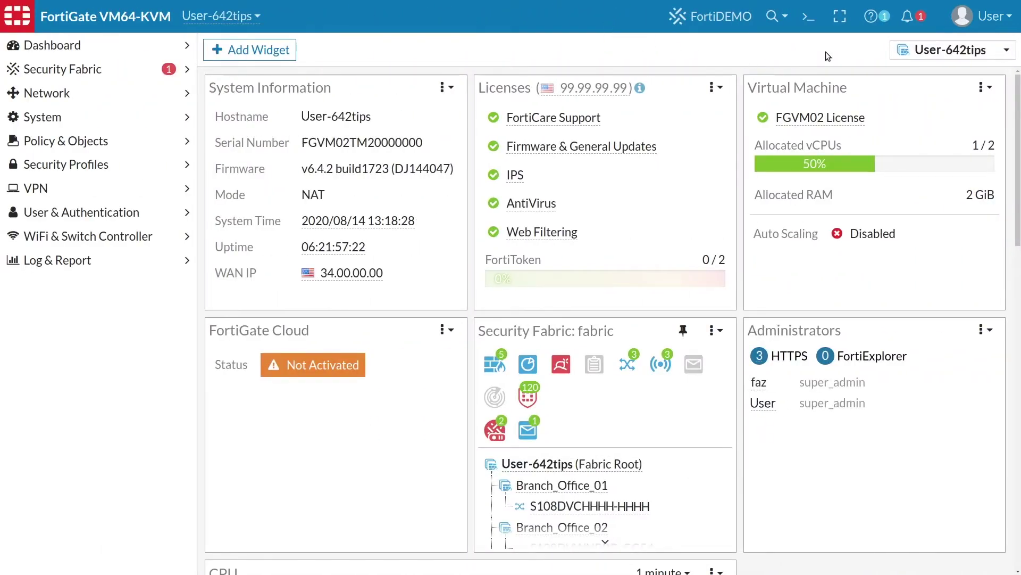
# From the admin menu, go to Configuration > Scripts and start Run Script
pyautogui.click(1003, 23)
pyautogui.moveTo(927, 119)
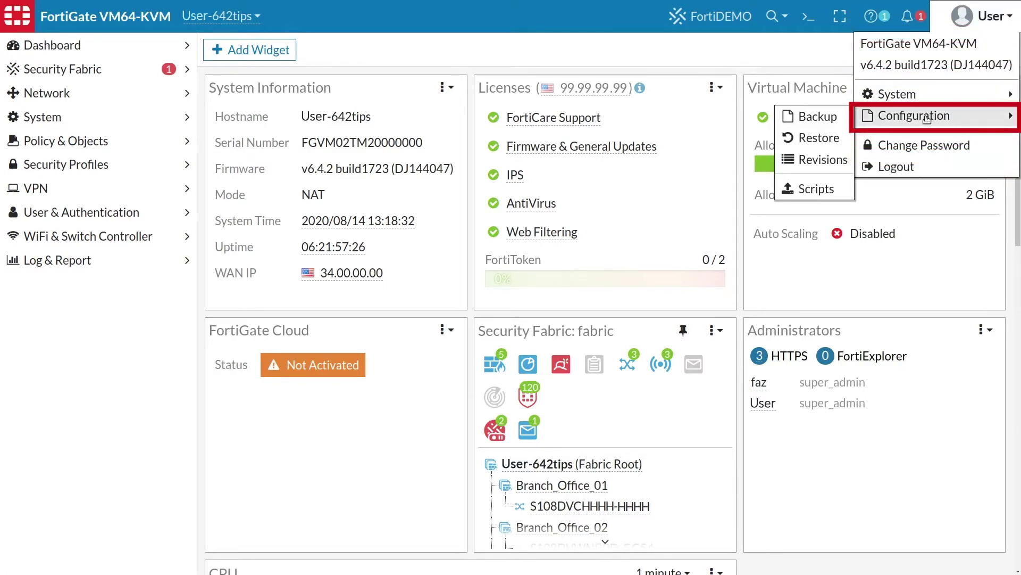
pyautogui.click(814, 188)
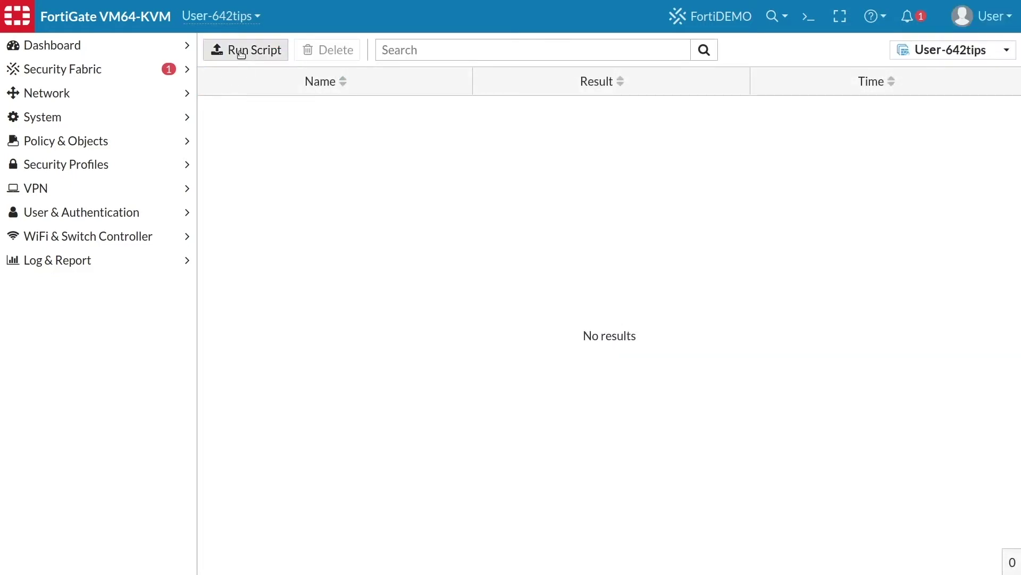
pyautogui.click(239, 51)
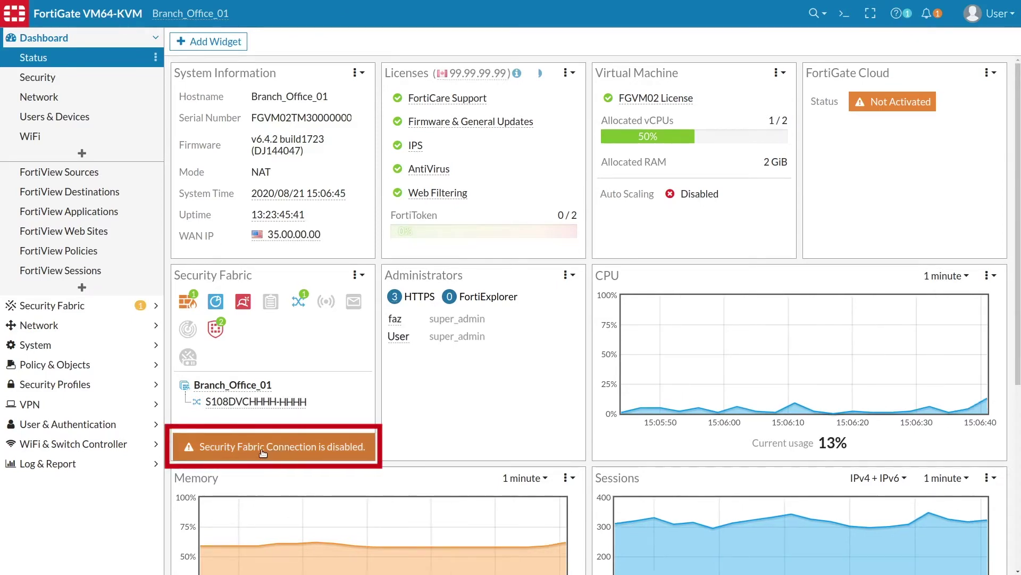
# Enable the Security Fabric Setup connector on Branch_Office_01, joining upstream 10.100.88.1
pyautogui.click(88, 307)
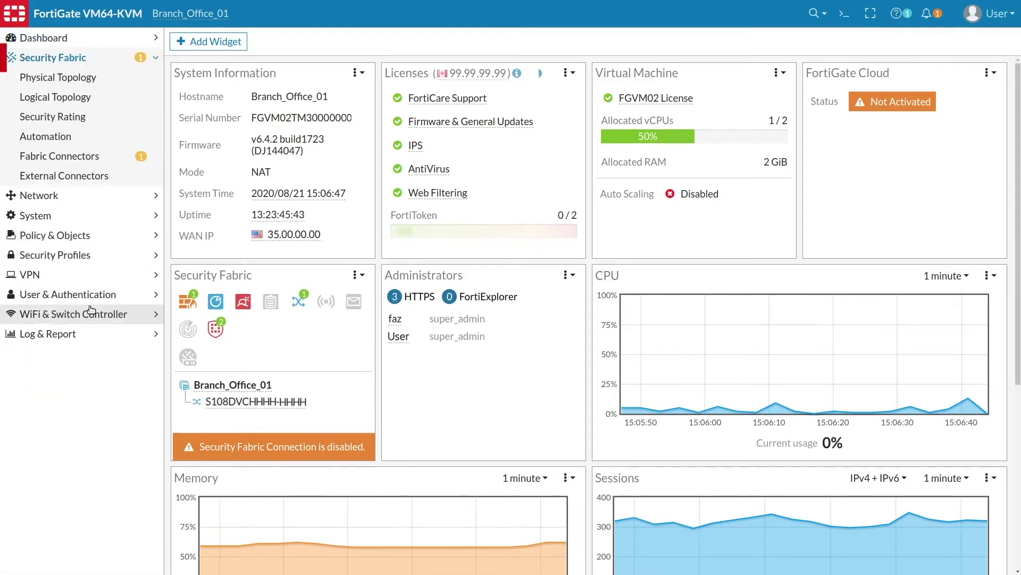
pyautogui.click(78, 156)
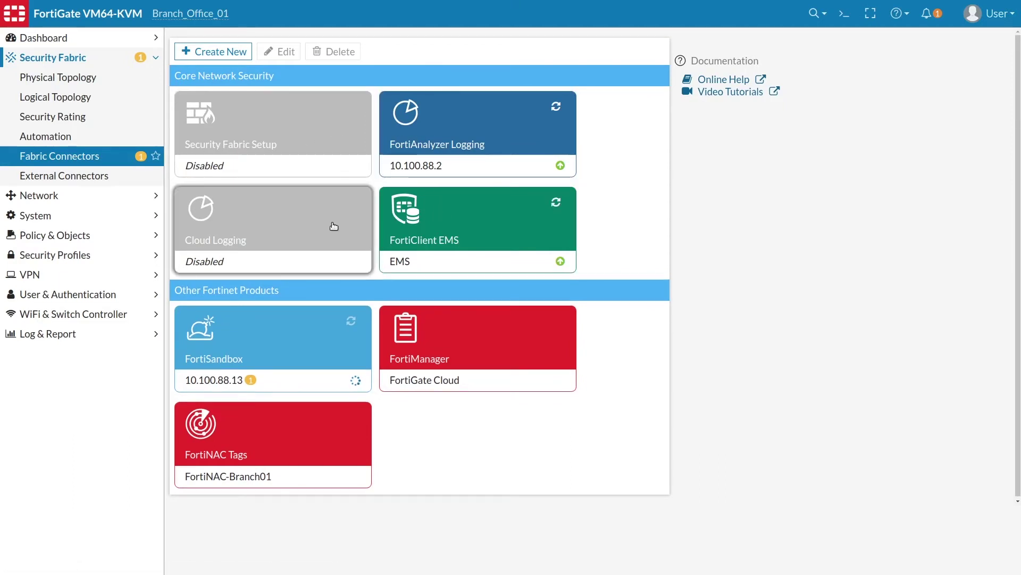
pyautogui.click(286, 118)
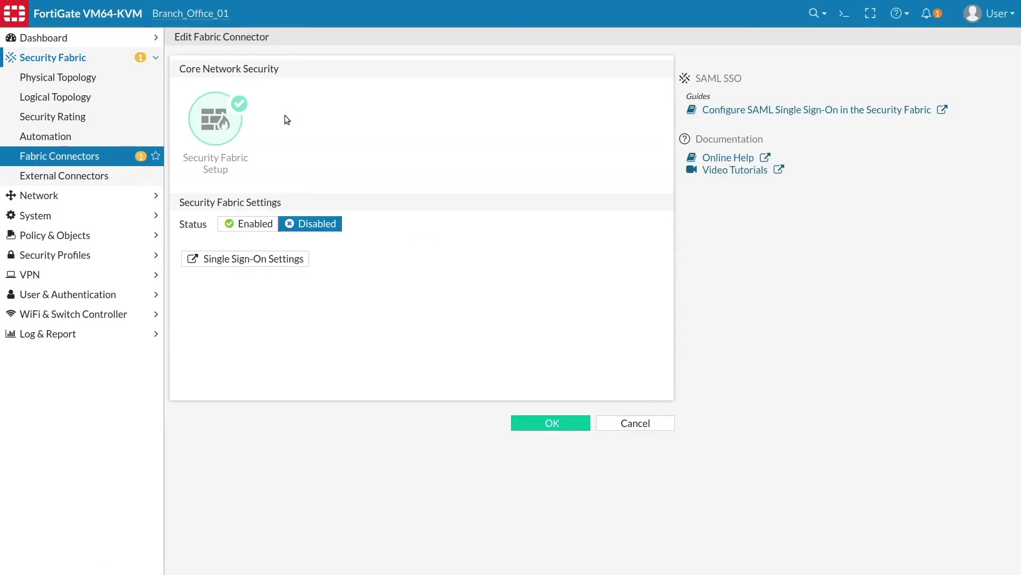
pyautogui.click(254, 228)
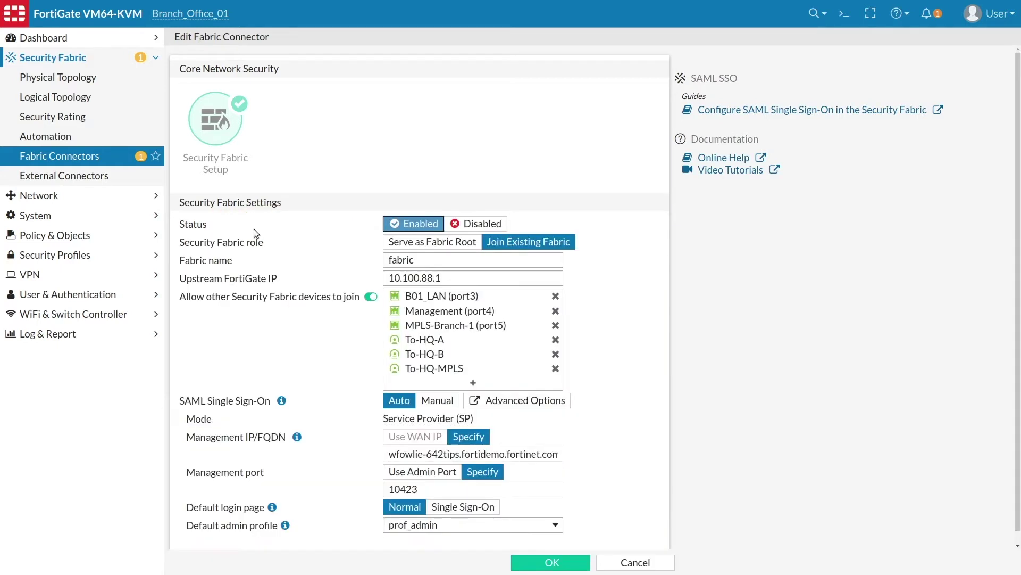
pyautogui.click(567, 563)
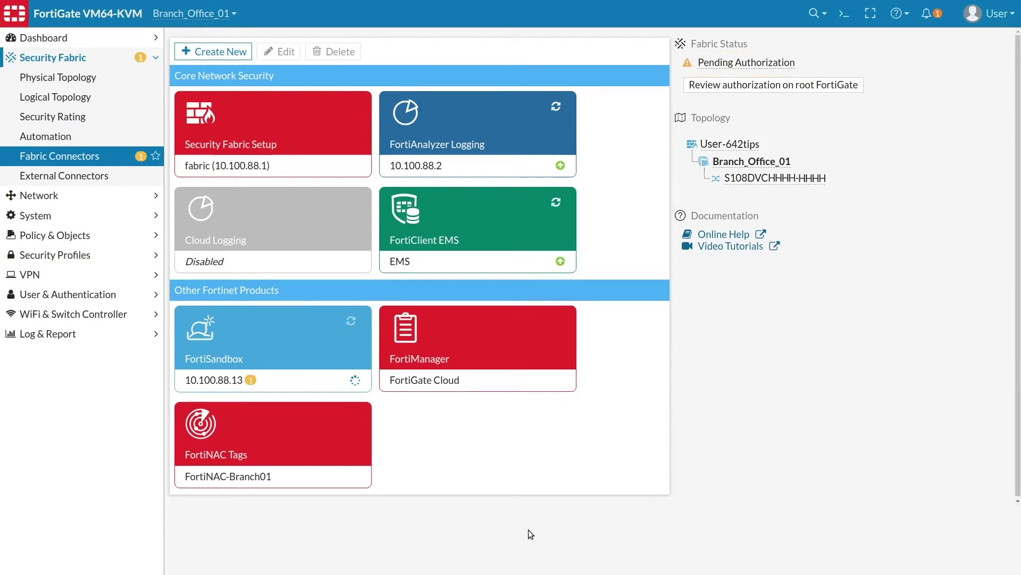
# Log in to the root FortiGate from the fabric authorization status with administrator credentials
pyautogui.moveTo(737, 66)
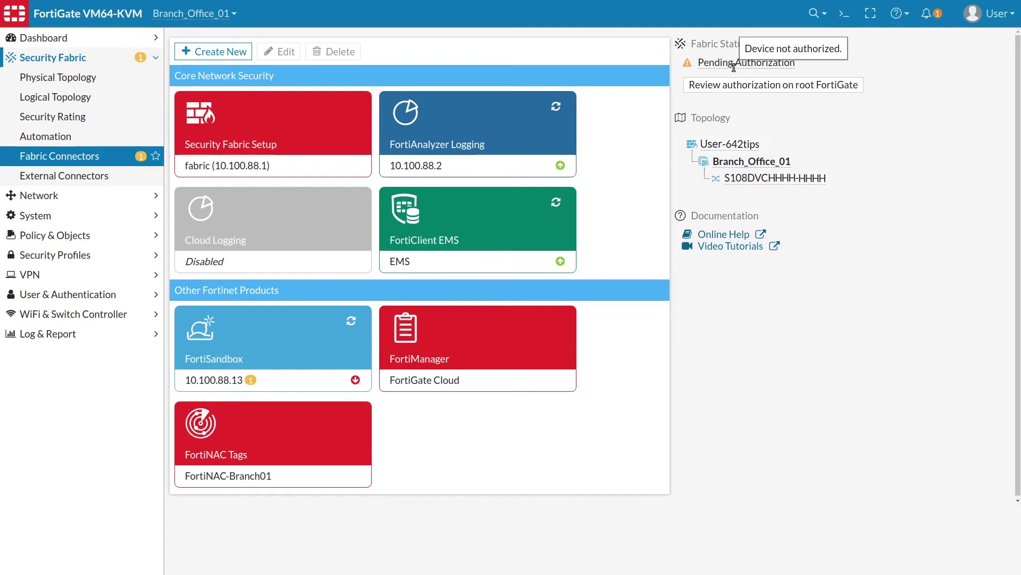
pyautogui.click(740, 85)
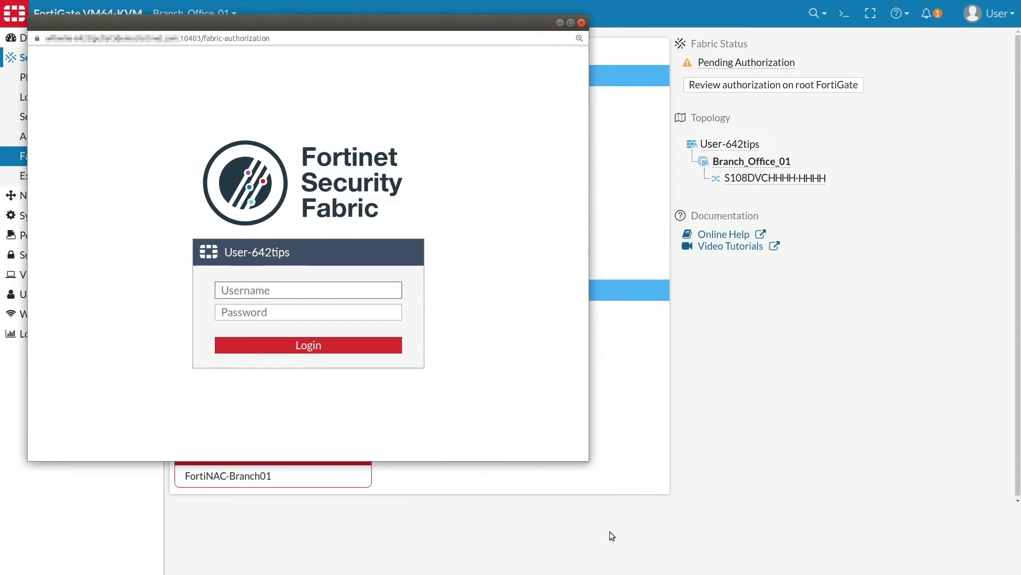
pyautogui.write('loginname')
pyautogui.press('Tab')
pyautogui.write('************')
pyautogui.press('Return')
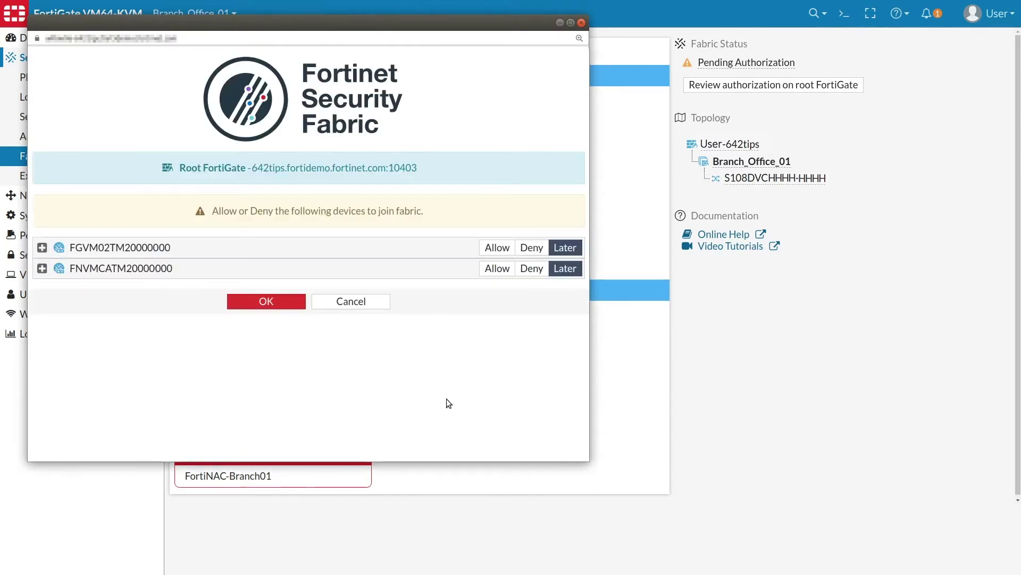
# Authorize FGVM02TM20000000 into the fabric, leave FNVMCATM20000000 for later, and confirm
pyautogui.click(42, 248)
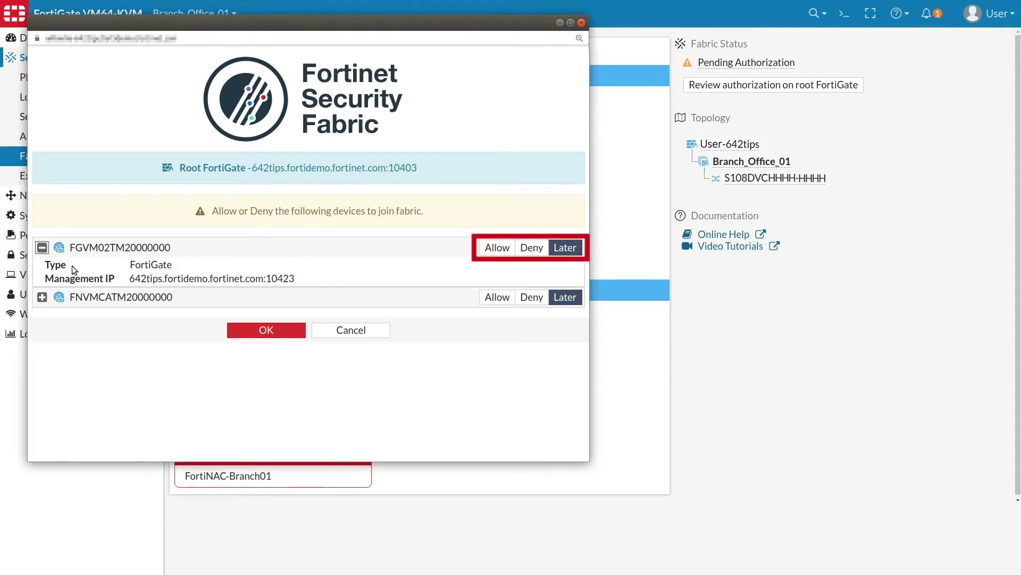
pyautogui.click(497, 248)
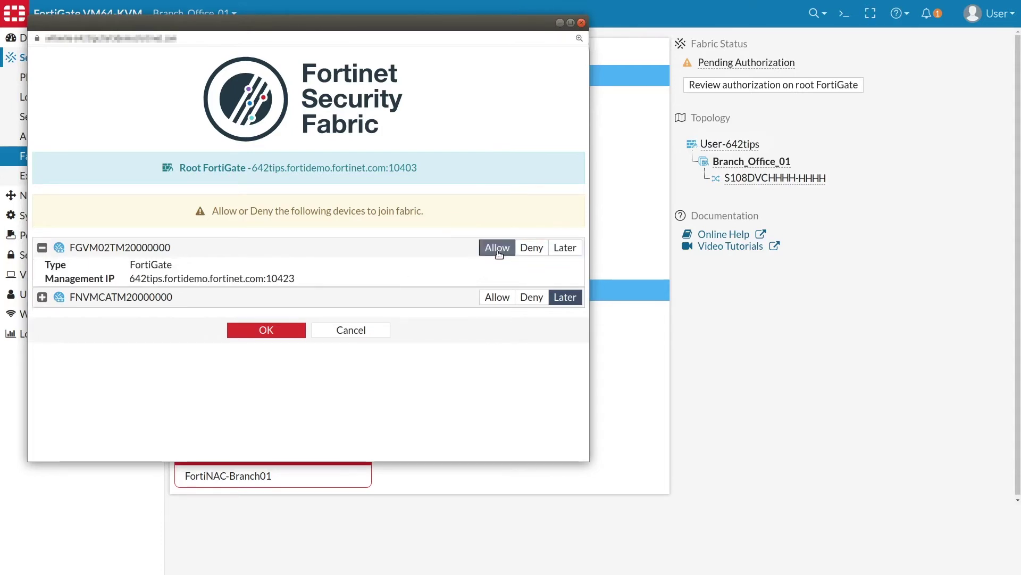
pyautogui.click(42, 297)
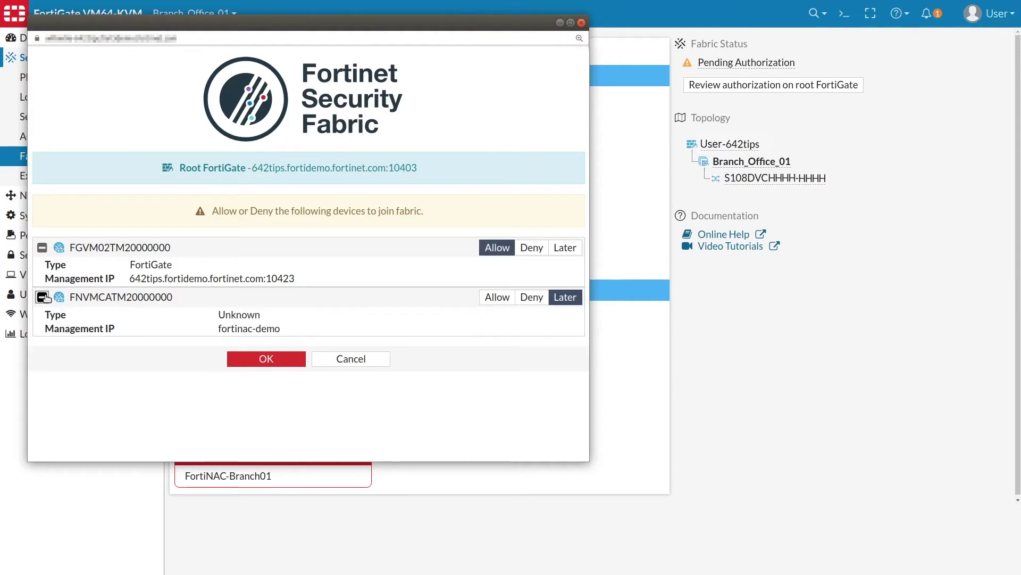
pyautogui.click(565, 296)
pyautogui.click(276, 358)
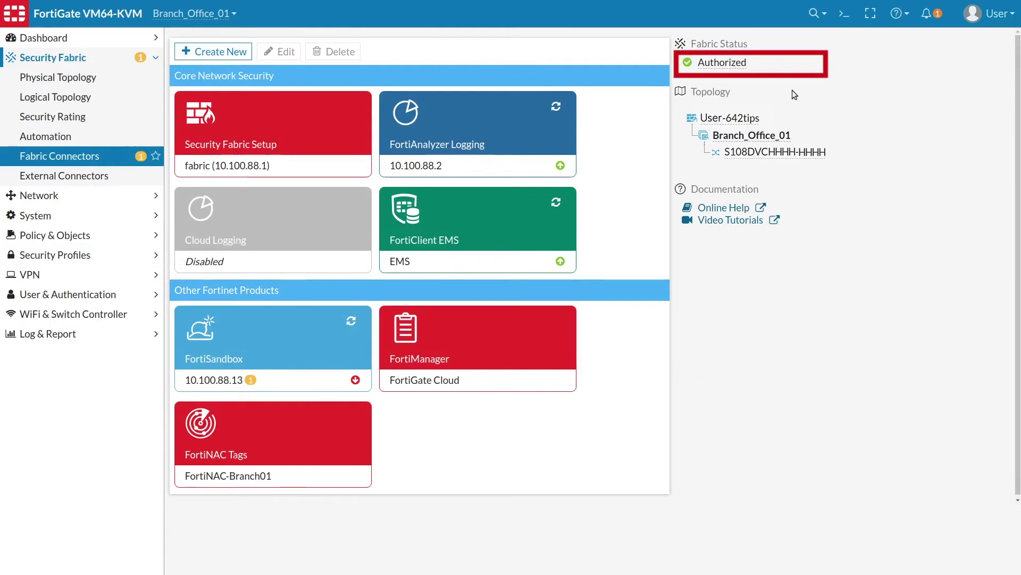
pyautogui.moveTo(736, 66)
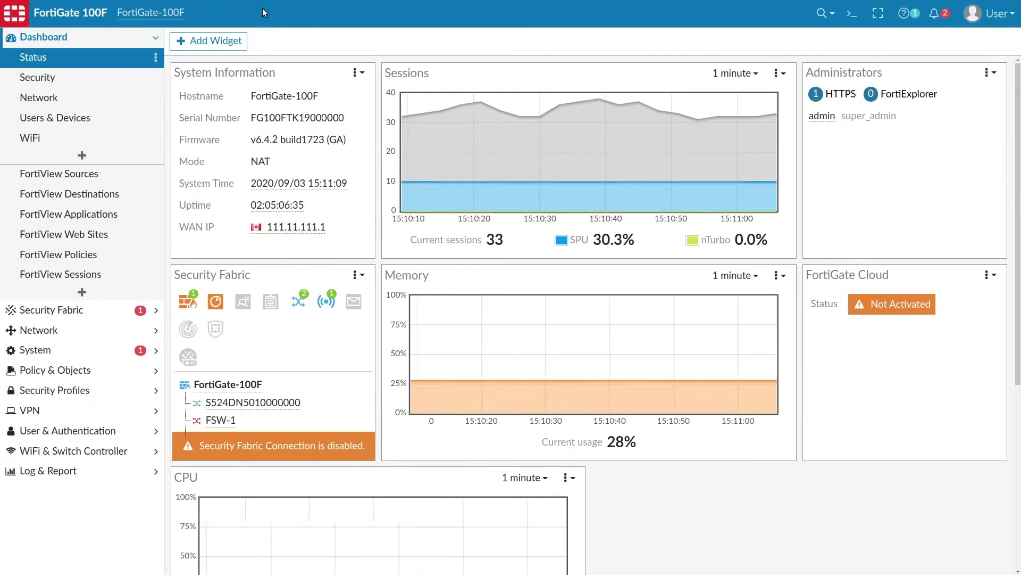
# Open the edit page of managed FortiAP PS323C3U15000527
pyautogui.click(89, 451)
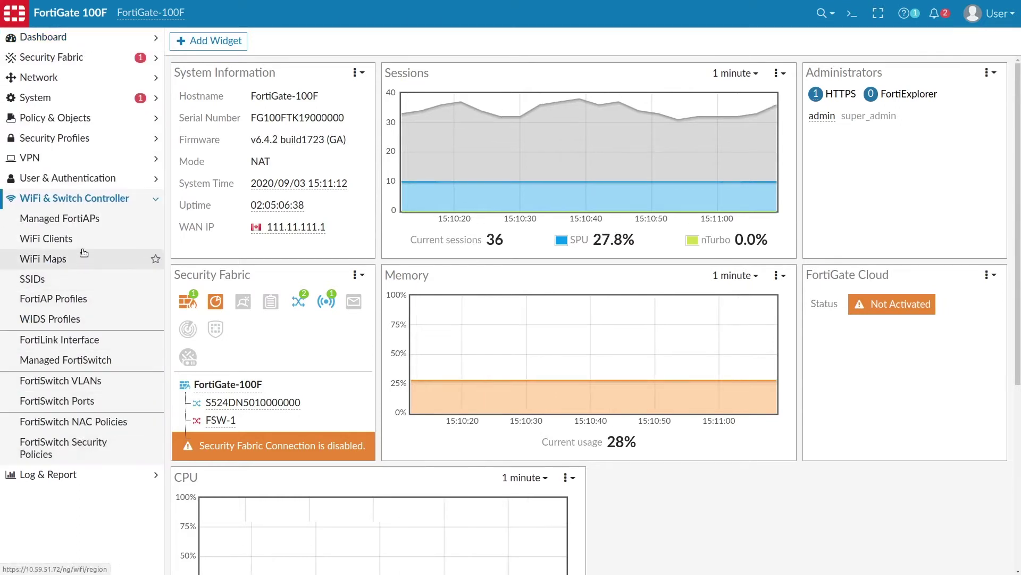
pyautogui.click(94, 218)
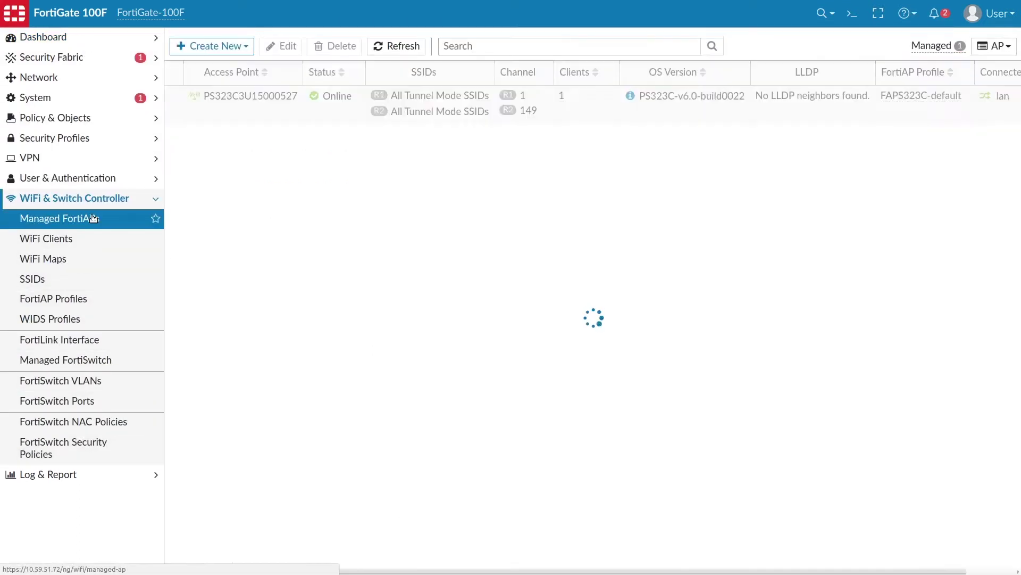
pyautogui.moveTo(257, 246)
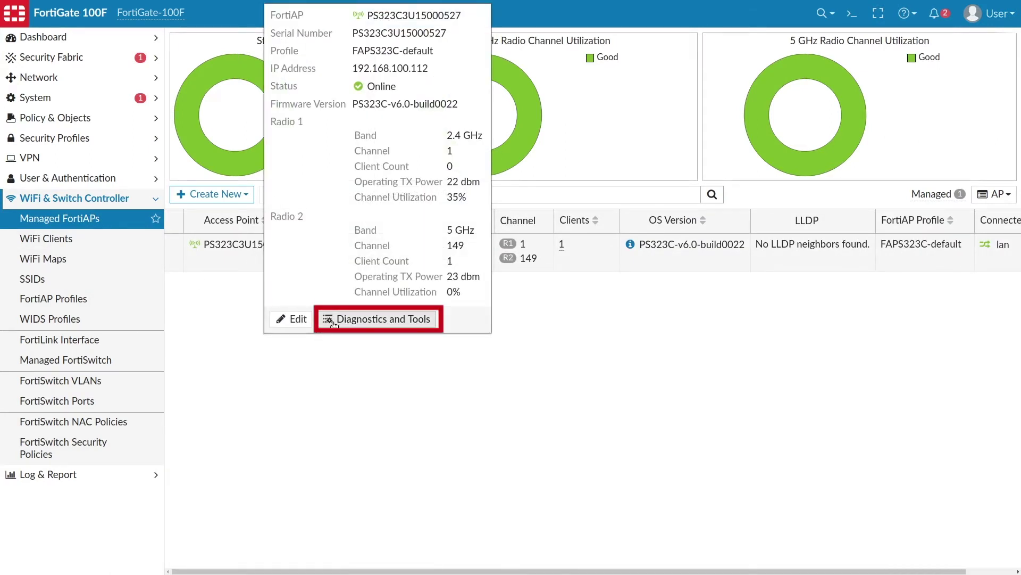
pyautogui.rightClick(244, 265)
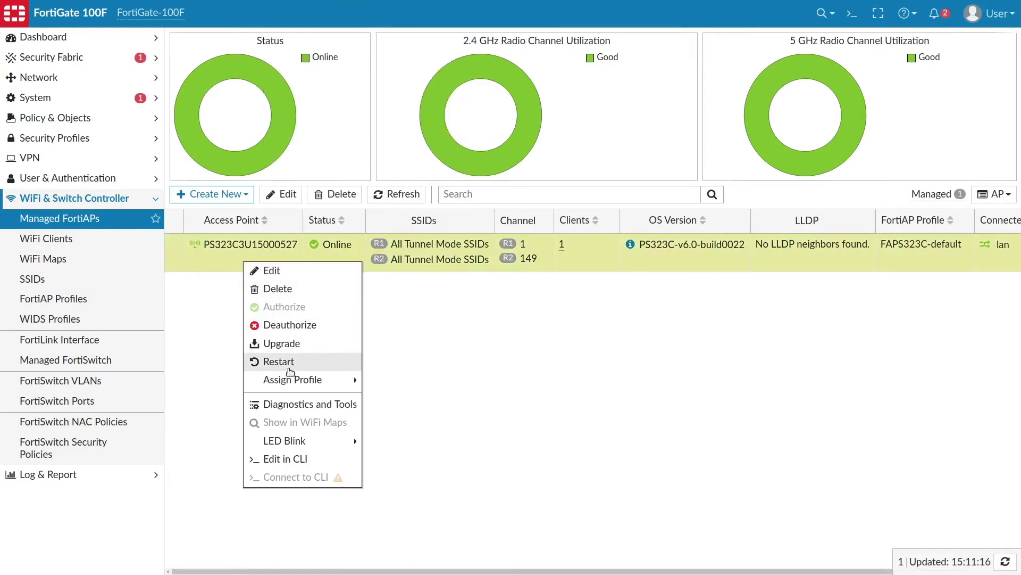
pyautogui.click(218, 390)
pyautogui.doubleClick(286, 264)
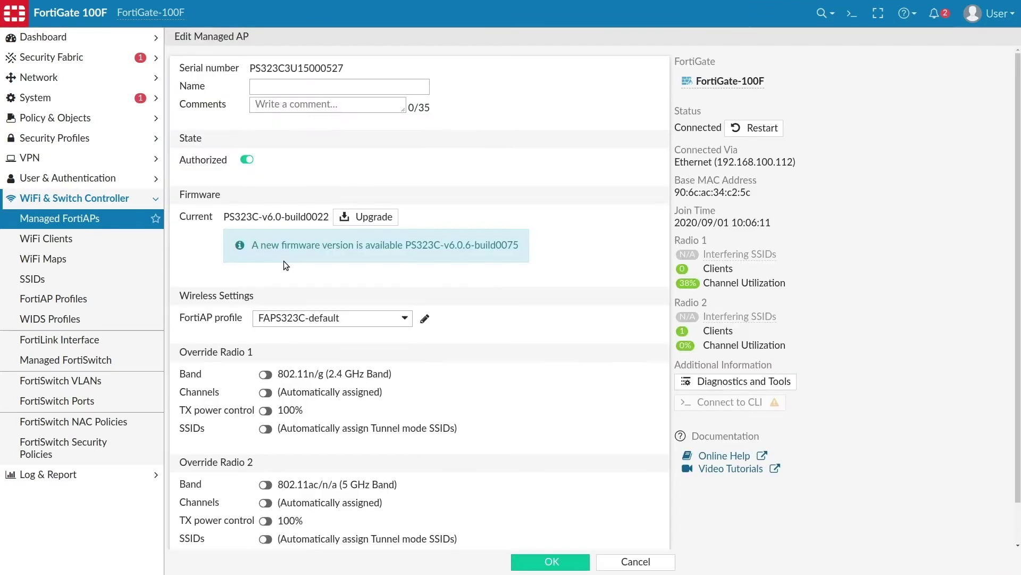
# Open the access point's Diagnostics and Tools panel and review its actions list
pyautogui.click(709, 381)
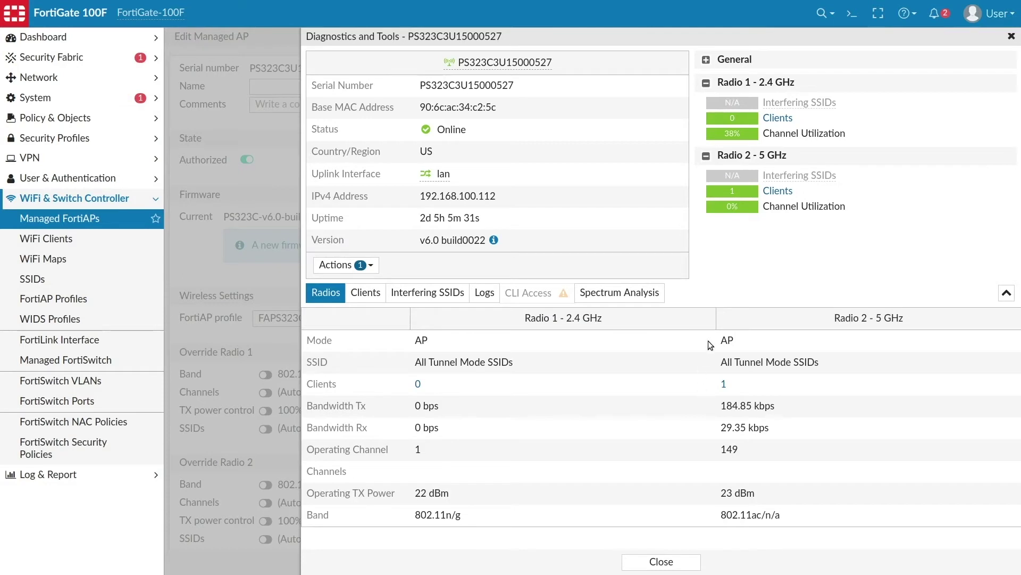
pyautogui.click(361, 264)
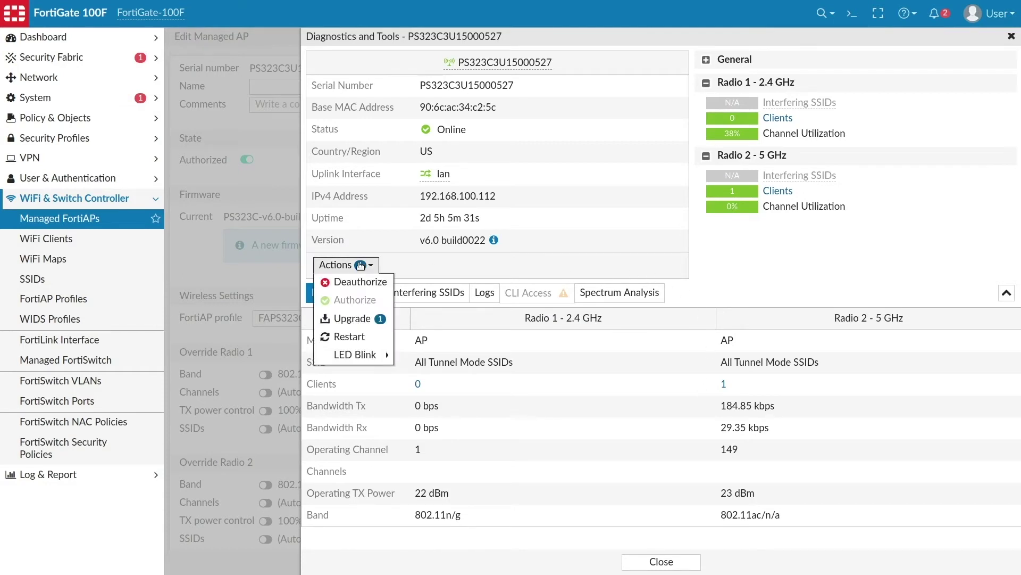
pyautogui.moveTo(362, 354)
pyautogui.moveTo(424, 355)
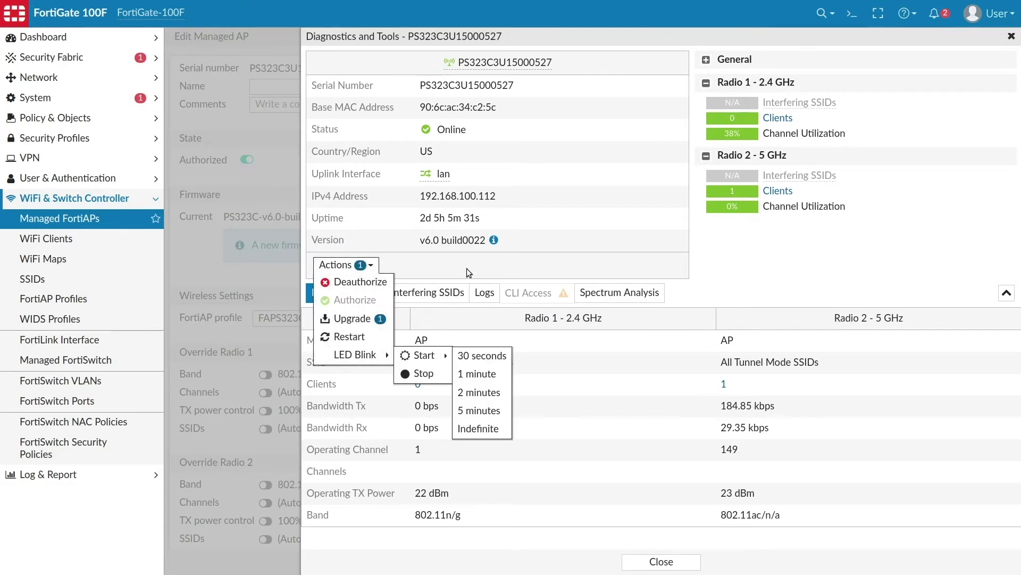
pyautogui.click(469, 269)
# Check FOS-MacBook-Air client diagnostics and traffic destinations, then close both panels
pyautogui.click(365, 294)
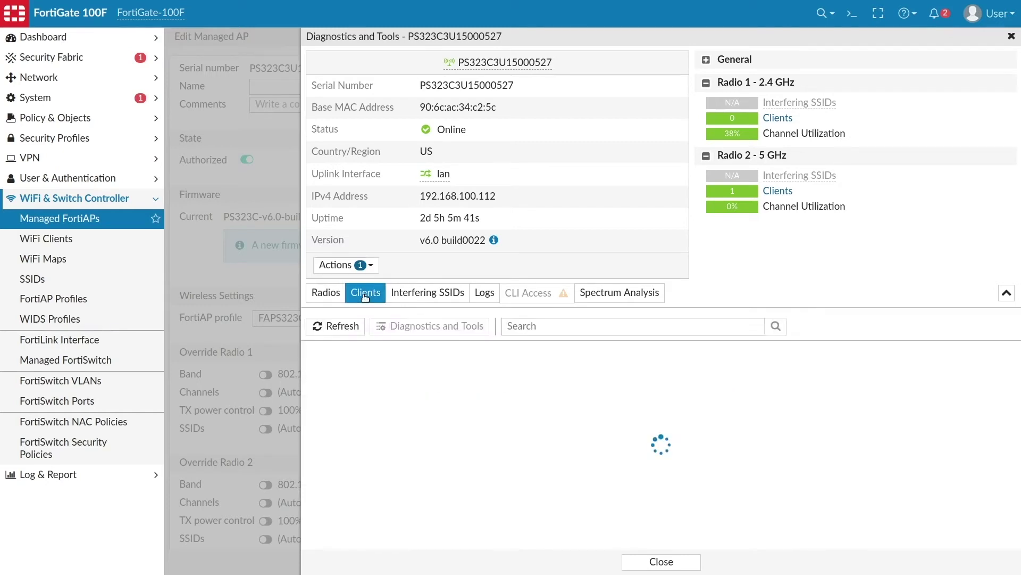
pyautogui.click(362, 378)
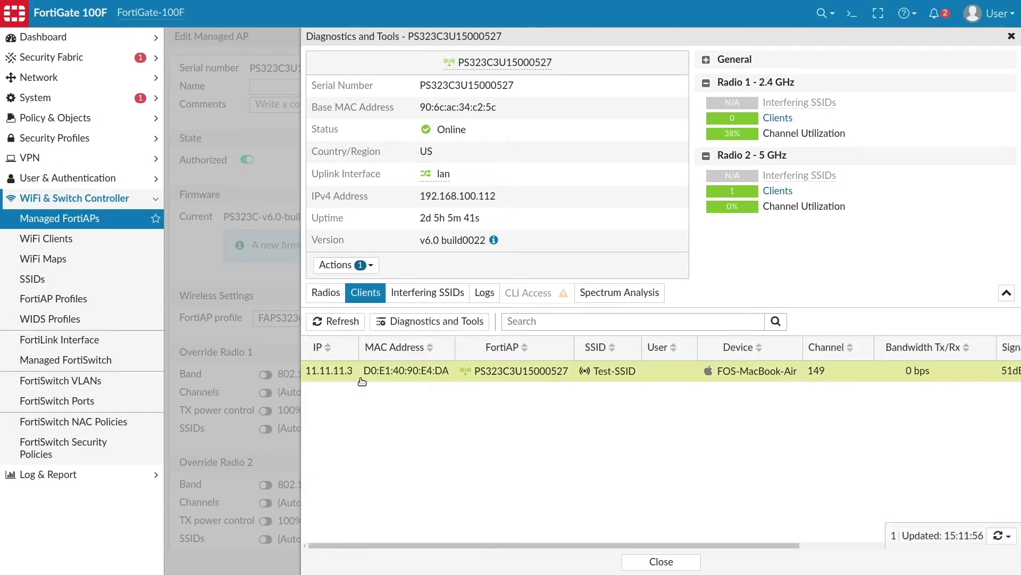
pyautogui.click(407, 324)
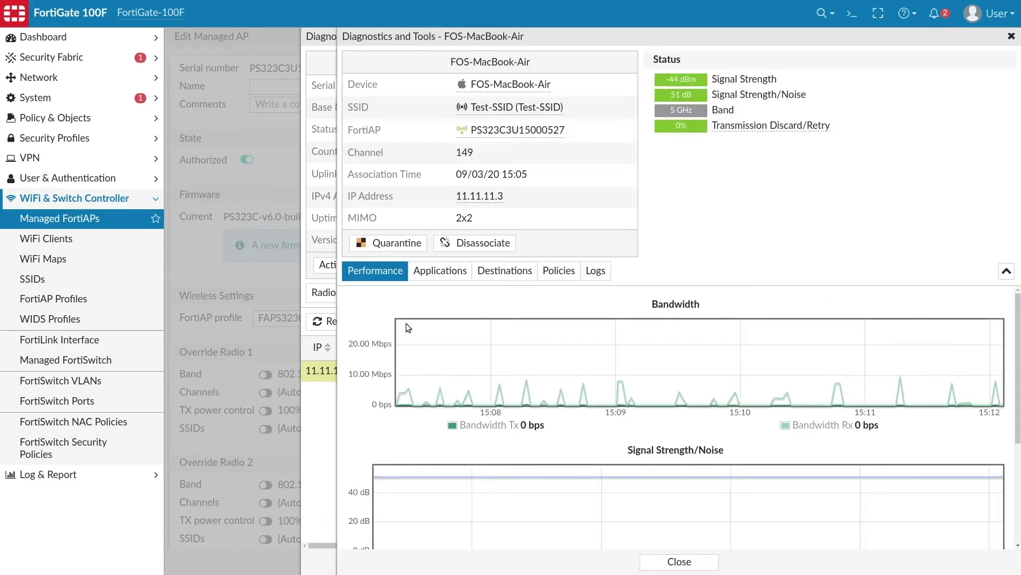
pyautogui.click(499, 271)
pyautogui.press('Escape')
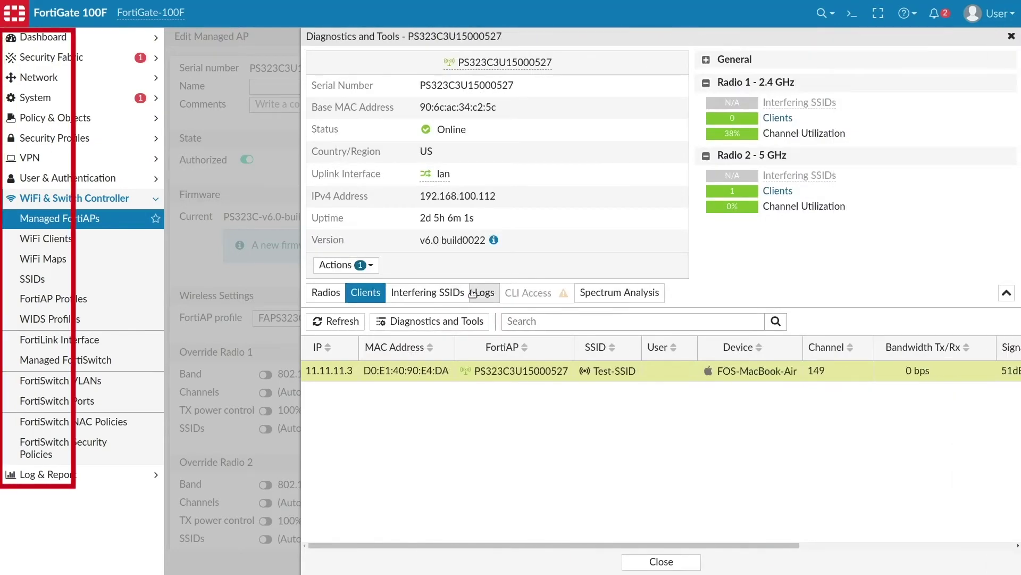
pyautogui.press('Escape')
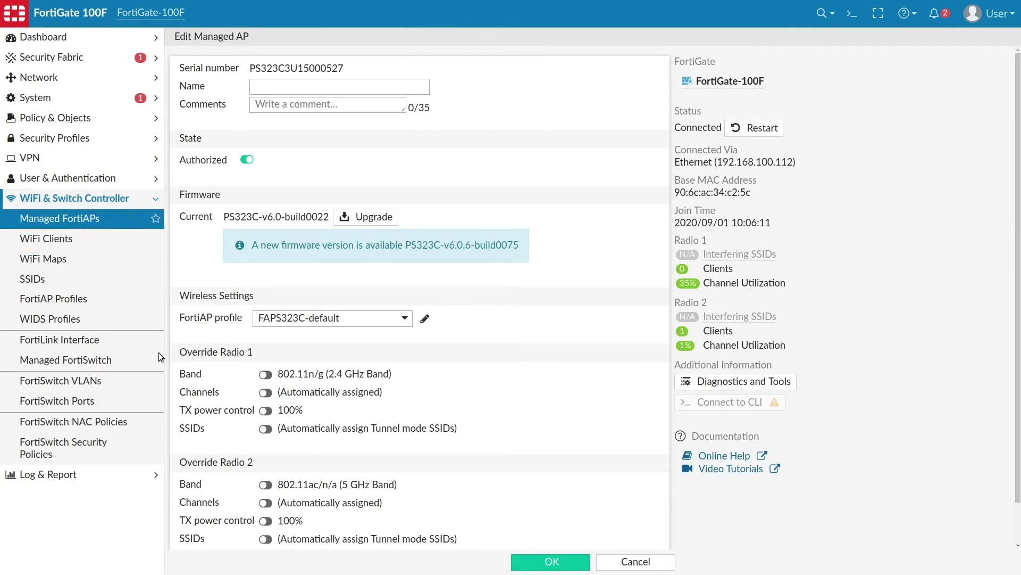
pyautogui.click(70, 360)
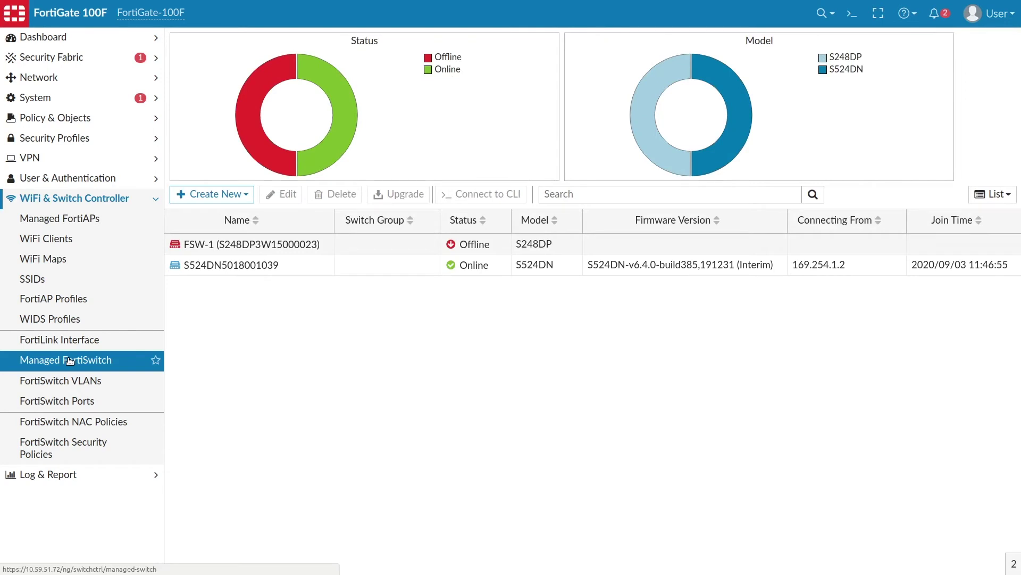
pyautogui.rightClick(296, 270)
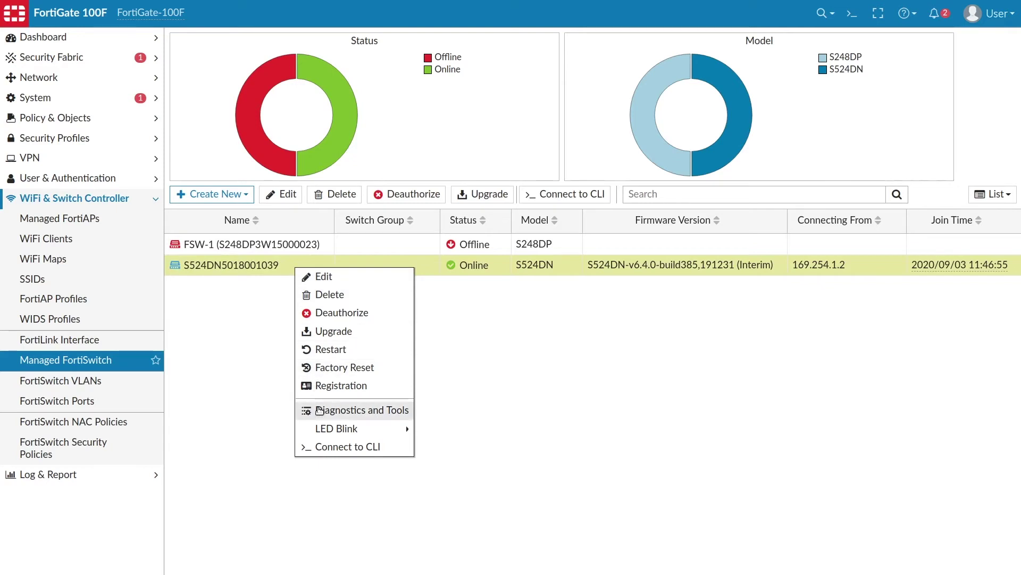
pyautogui.click(257, 307)
pyautogui.moveTo(234, 267)
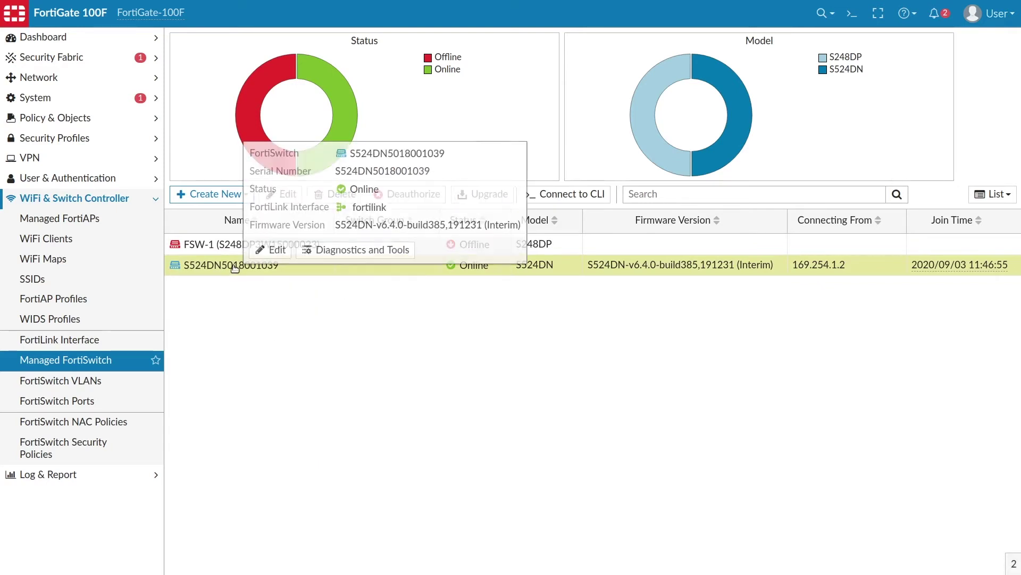
pyautogui.click(319, 250)
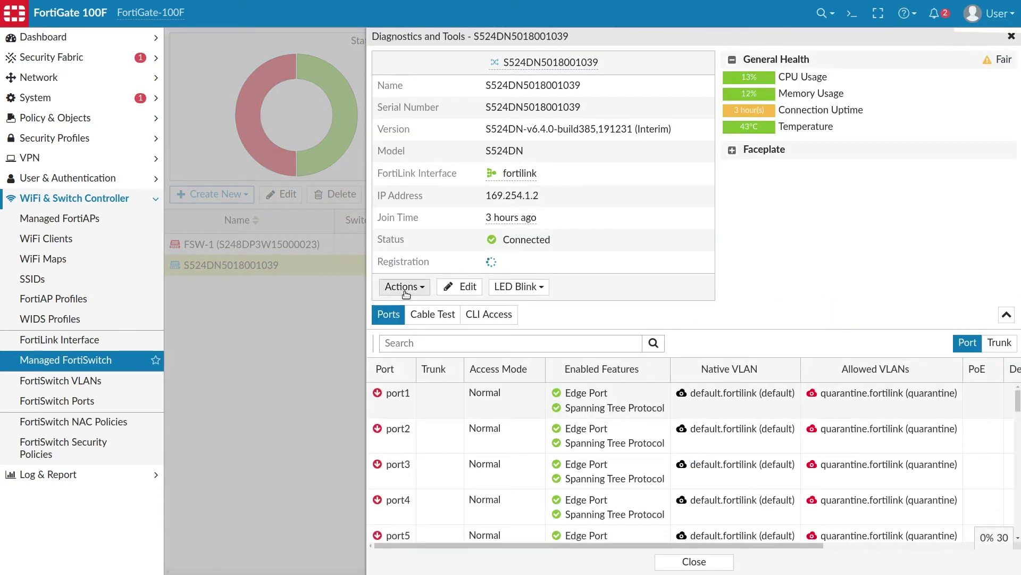
pyautogui.click(405, 290)
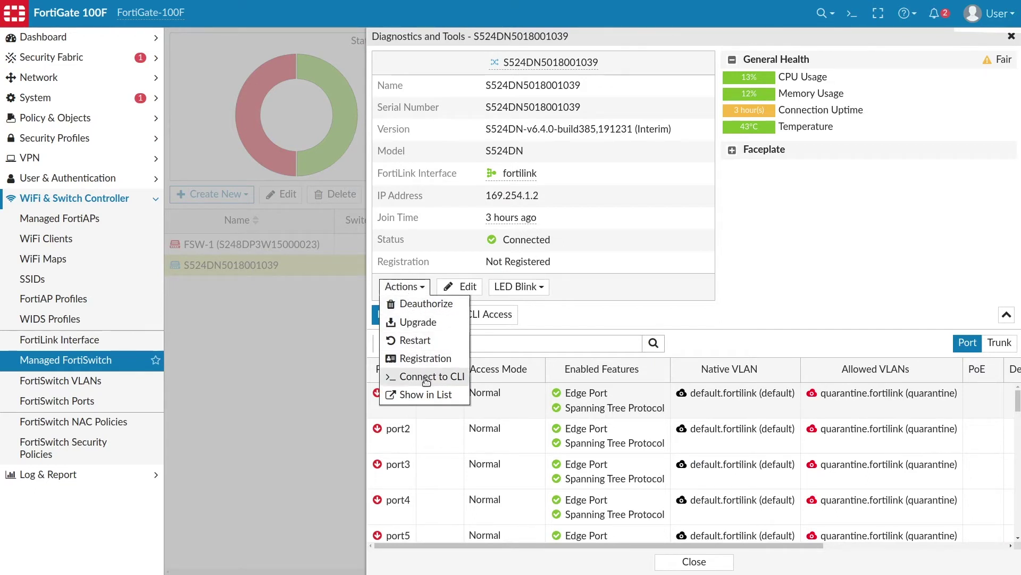
pyautogui.click(540, 314)
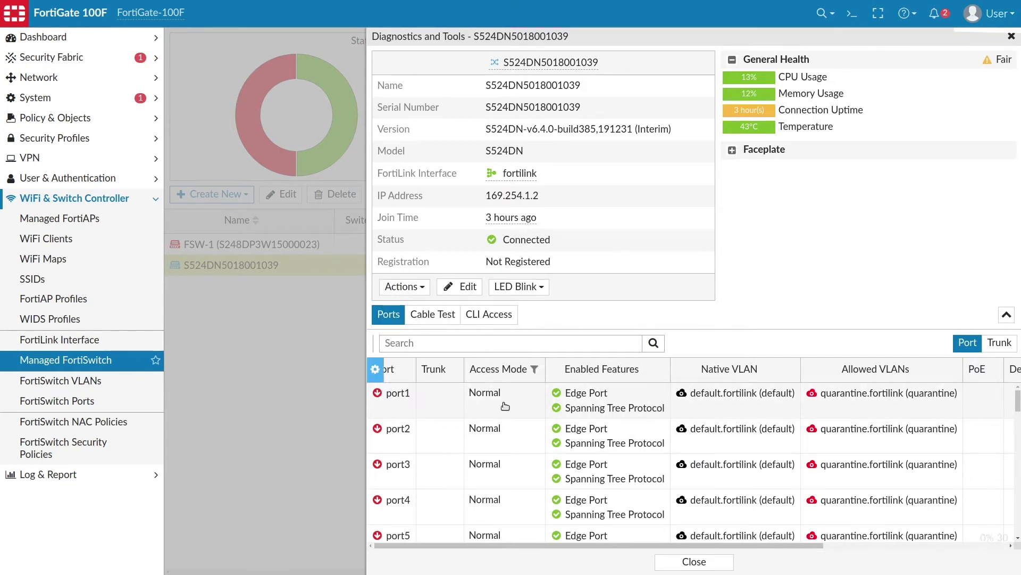
pyautogui.scroll(-3, 454, 450)
pyautogui.press('Escape')
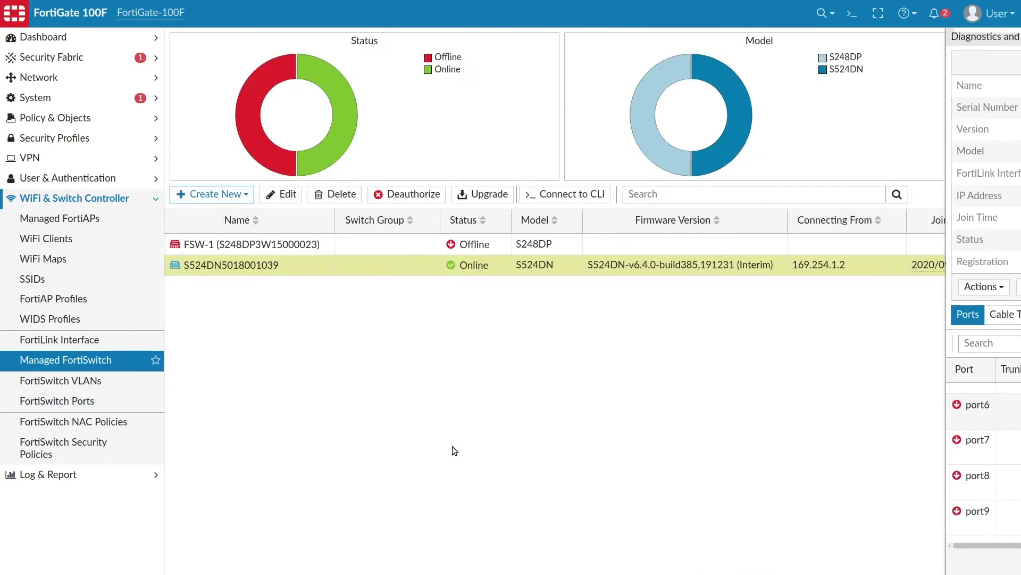
# Go to Network > FortiExtender to view the authorized FortiExtender
pyautogui.click(56, 77)
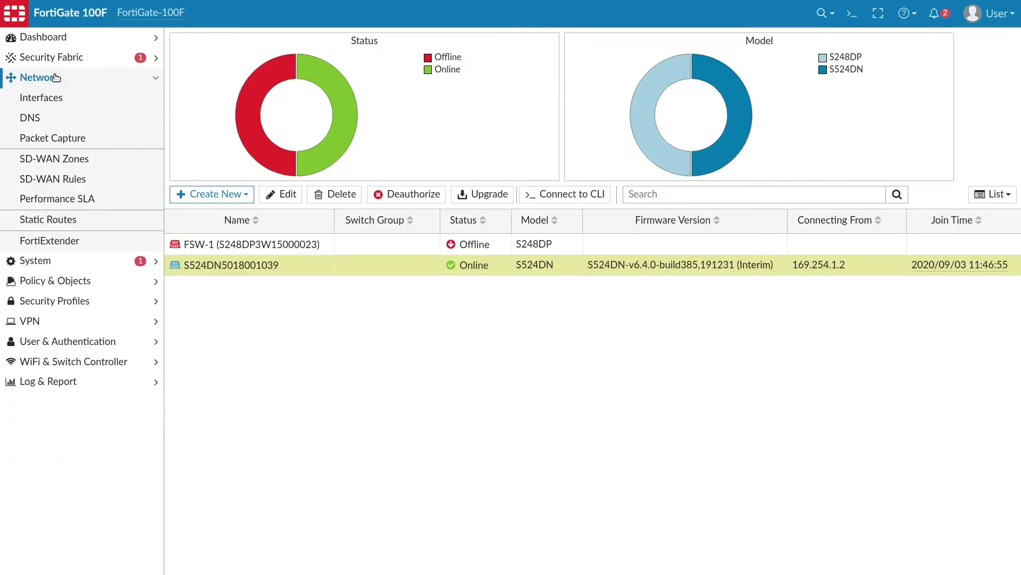
pyautogui.click(70, 241)
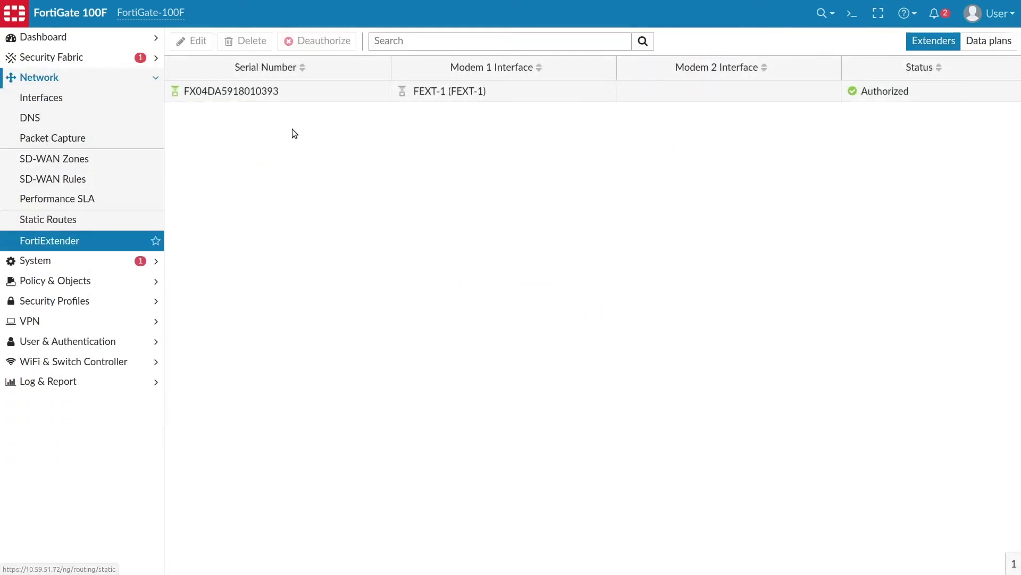
pyautogui.moveTo(254, 94)
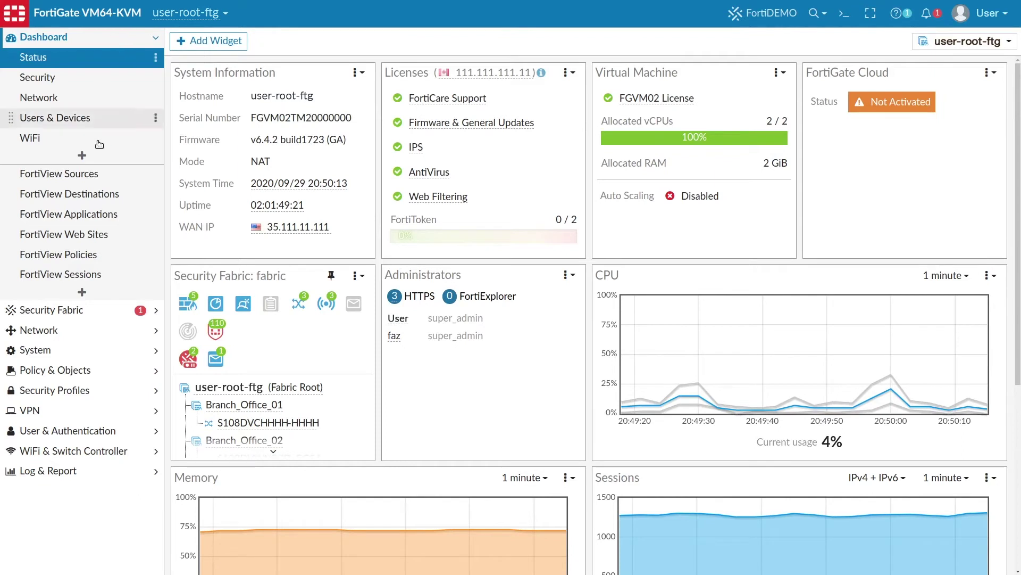
# Change the Log & Report event view from System Events to Security Rating Events
pyautogui.click(79, 470)
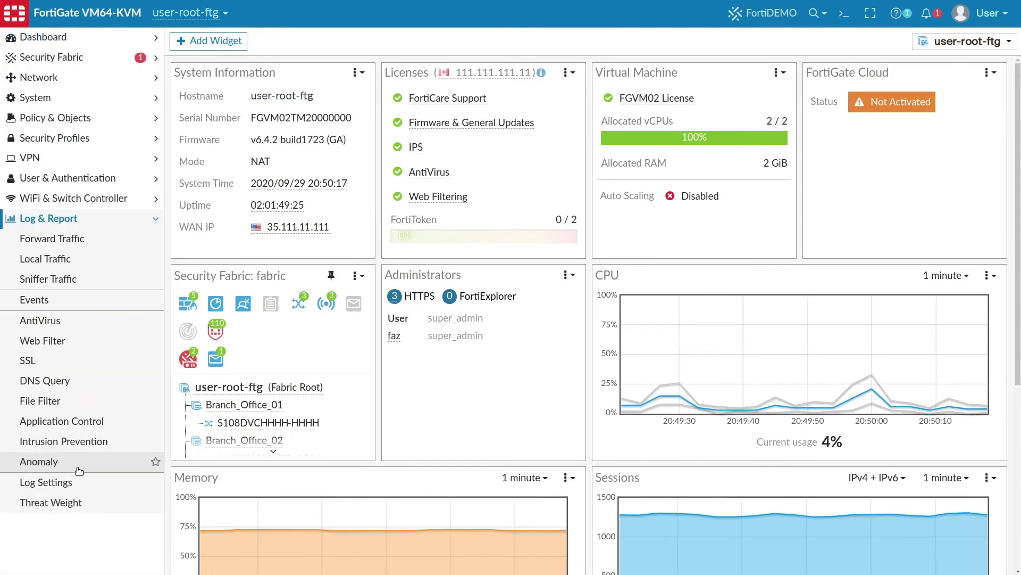
pyautogui.click(82, 303)
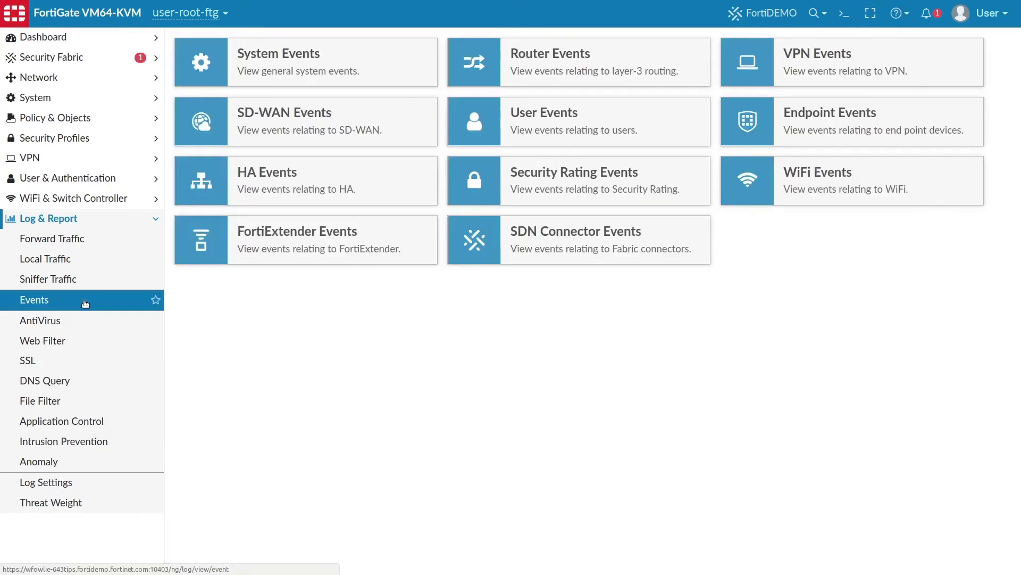
pyautogui.click(218, 70)
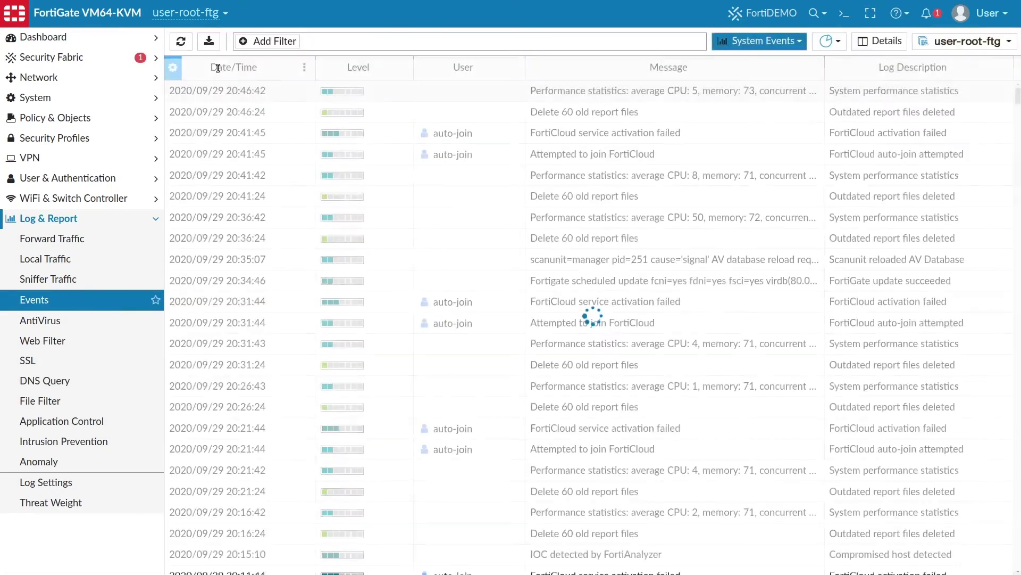
pyautogui.click(756, 41)
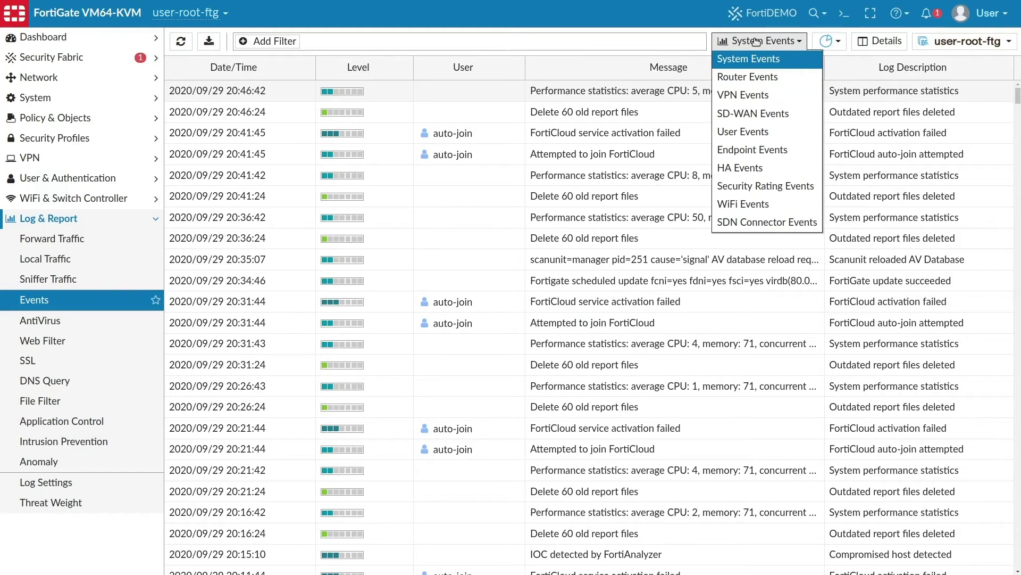
pyautogui.click(761, 187)
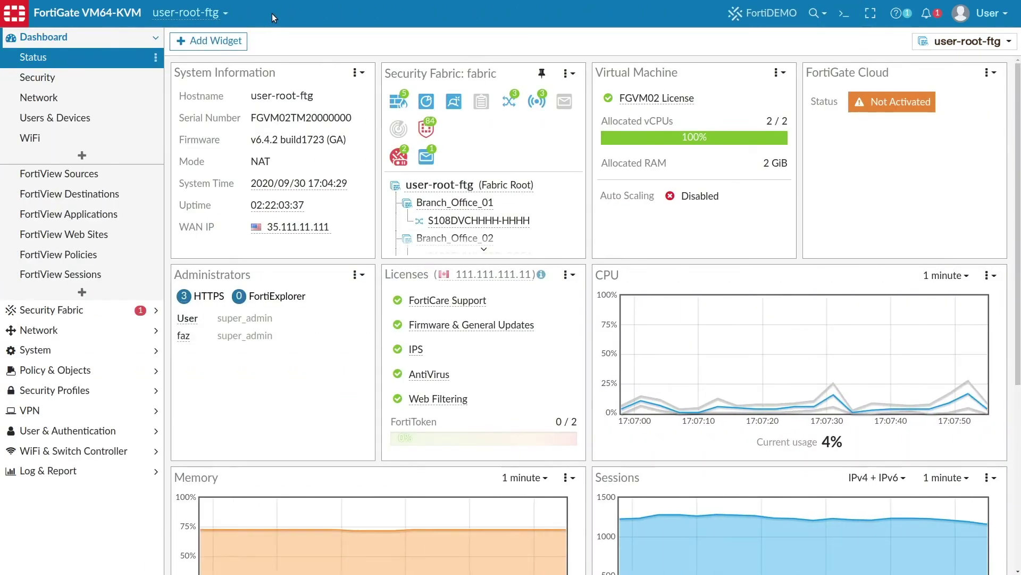
# Open the IP Address Threat Feed connector and view its AWS_IP_Blacklist entries
pyautogui.click(97, 310)
pyautogui.click(91, 177)
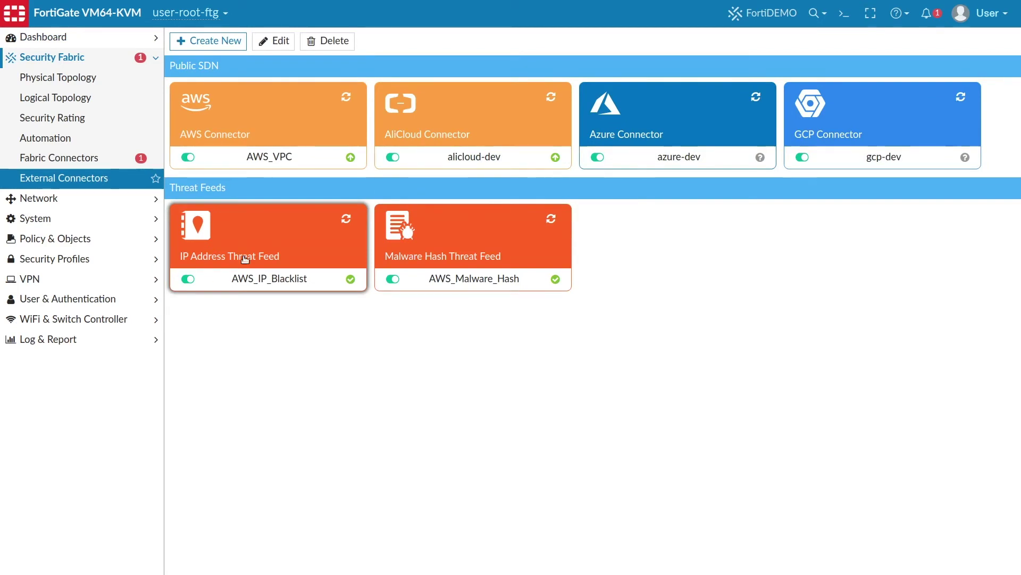
pyautogui.doubleClick(250, 229)
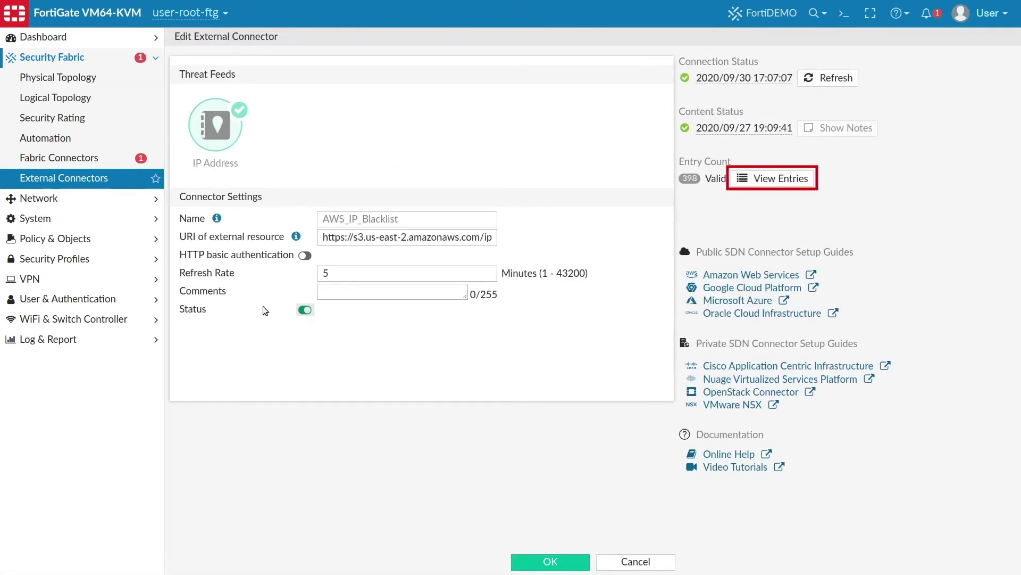
pyautogui.click(766, 181)
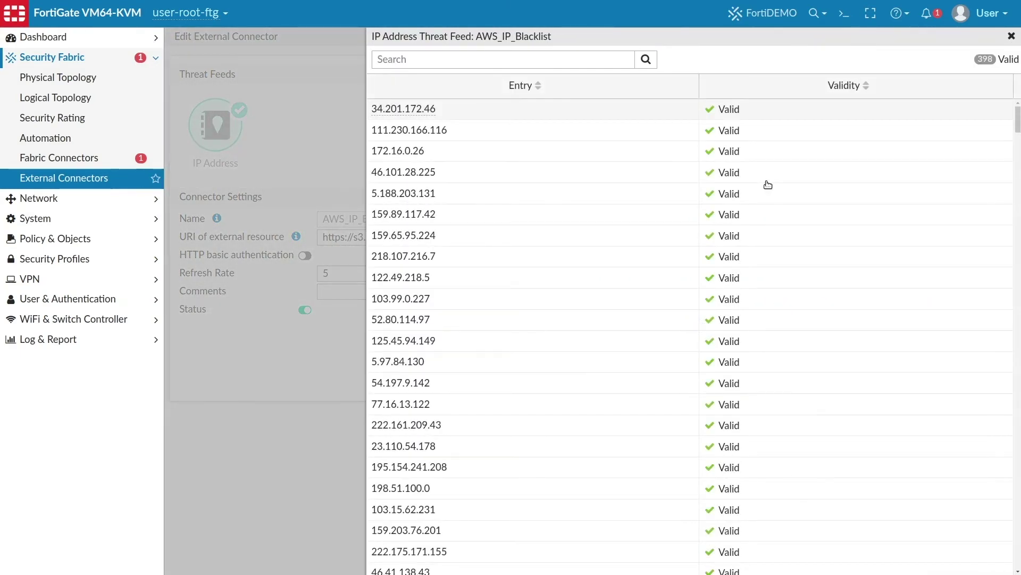
pyautogui.press('Escape')
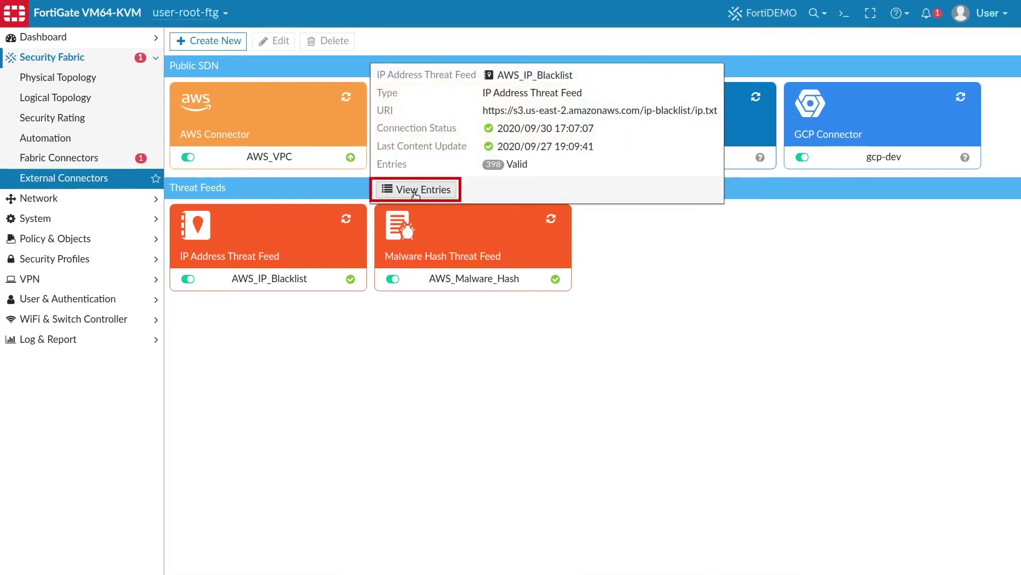
# Recheck the AWS_IP_Blacklist entries from the summary, then go to Network > DNS
pyautogui.click(415, 191)
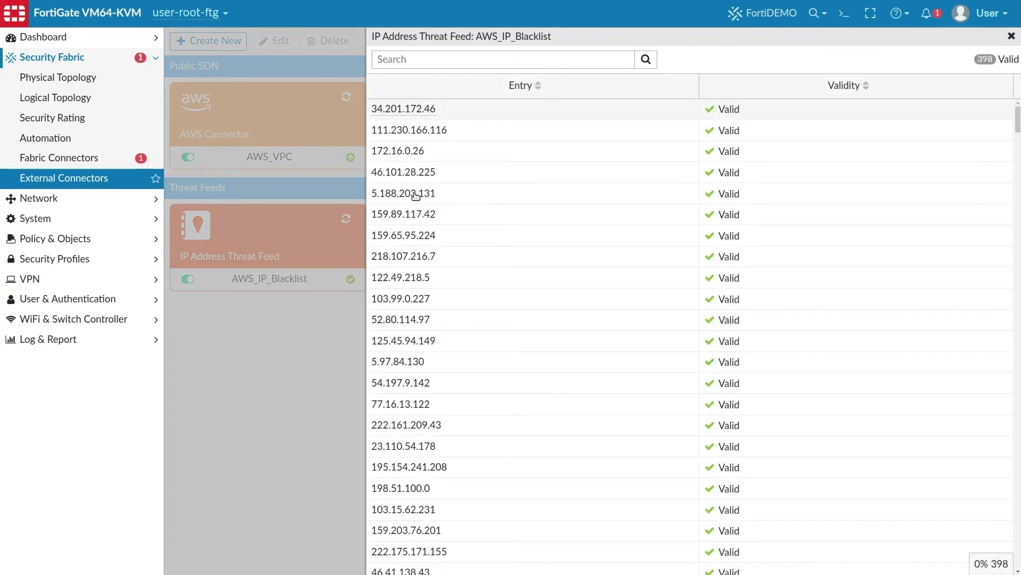
pyautogui.press('Escape')
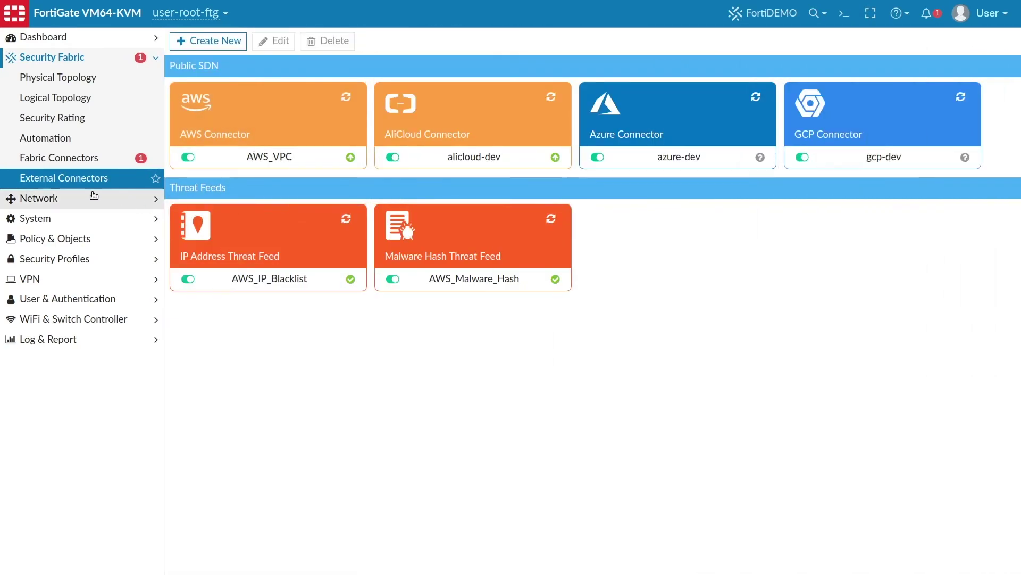
pyautogui.click(94, 195)
pyautogui.click(69, 125)
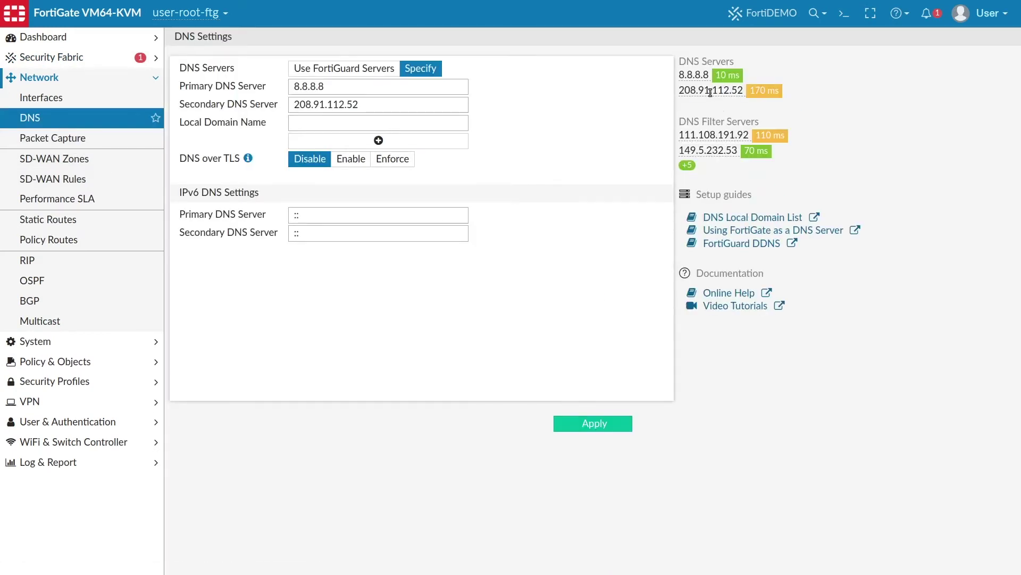
# Check the latency of the DNS server IPs and the +5 DNS filter servers, then go to System > FortiGuard
pyautogui.moveTo(710, 91)
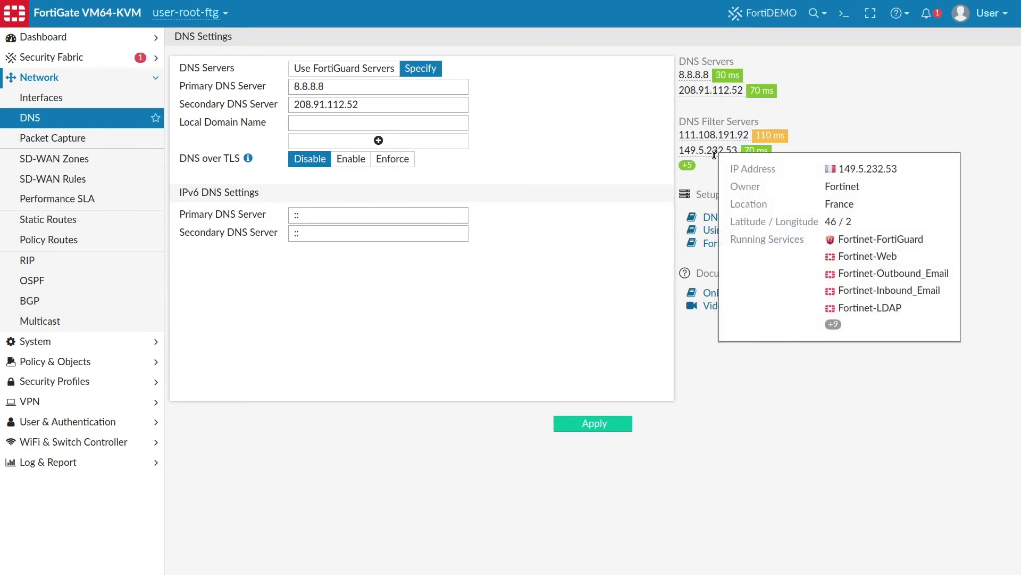
pyautogui.moveTo(692, 166)
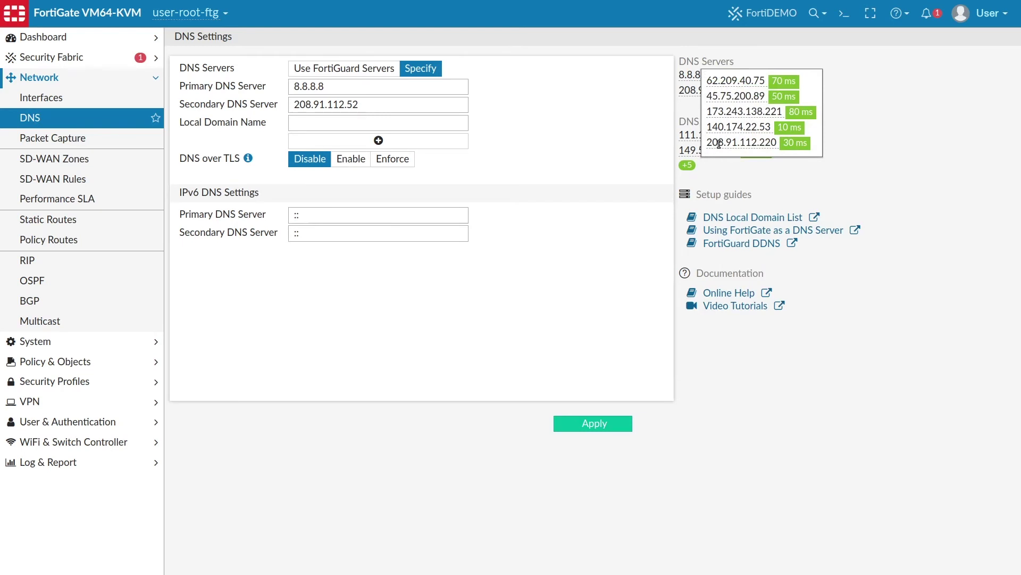
pyautogui.moveTo(719, 144)
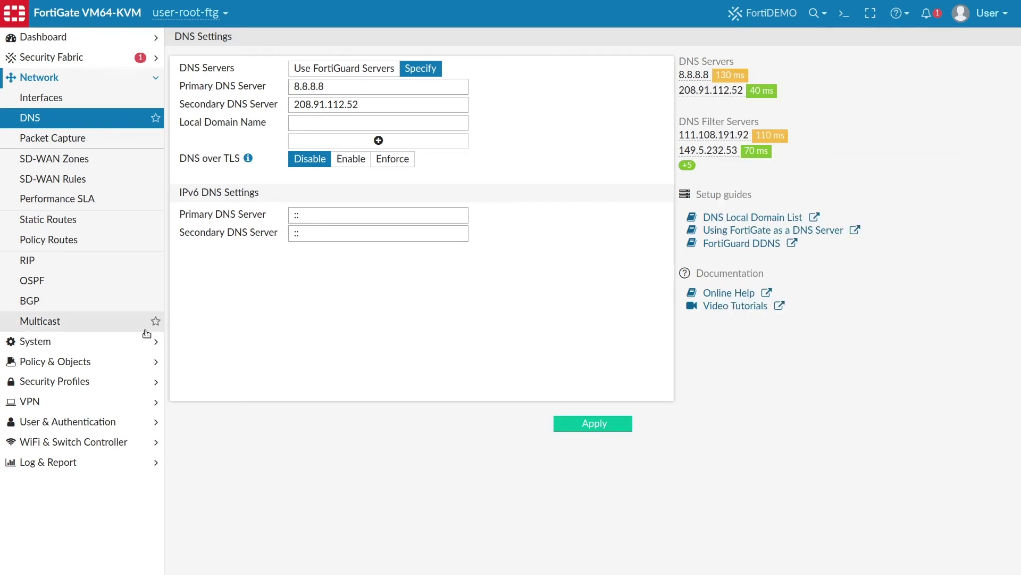
pyautogui.click(133, 341)
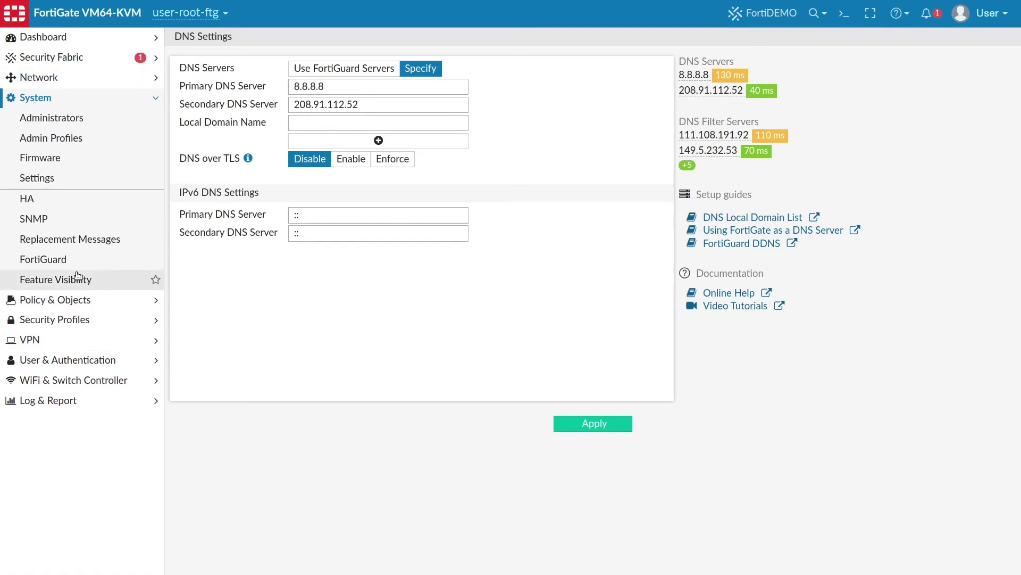
pyautogui.click(62, 262)
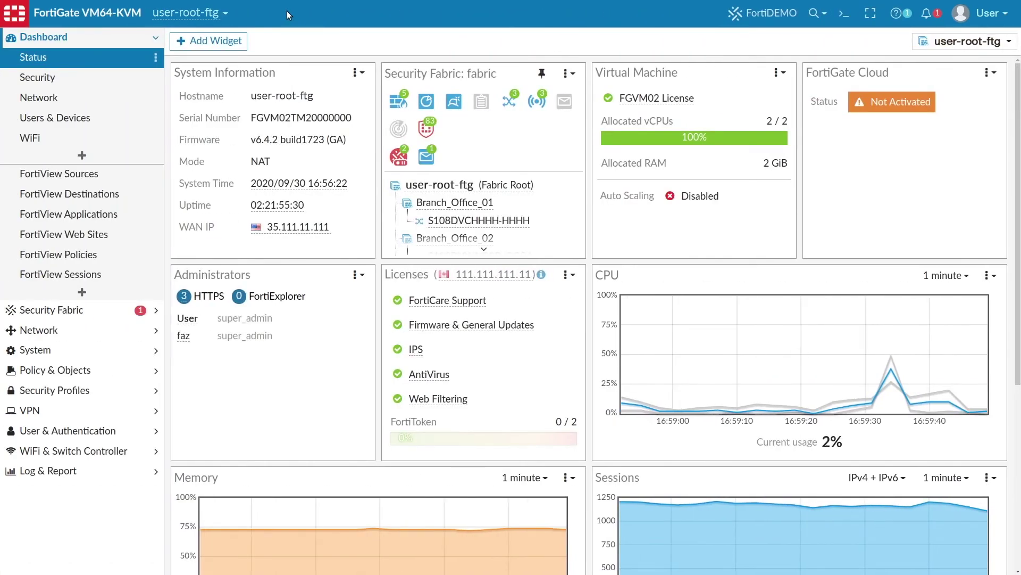
# Edit Finance Network from its Source cell in Firewall Policy, then close it unchanged
pyautogui.click(88, 369)
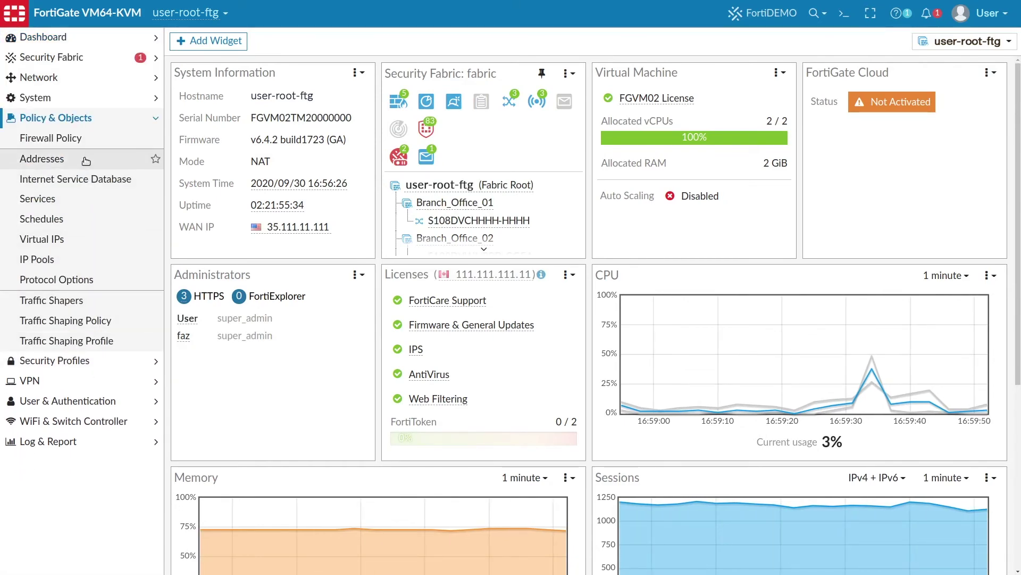
pyautogui.click(82, 140)
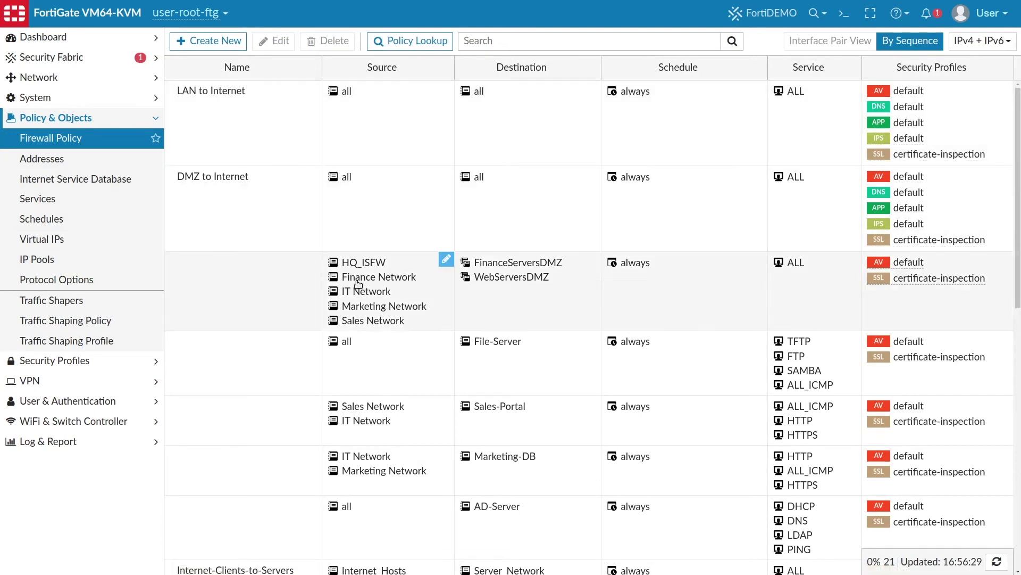
pyautogui.moveTo(358, 284)
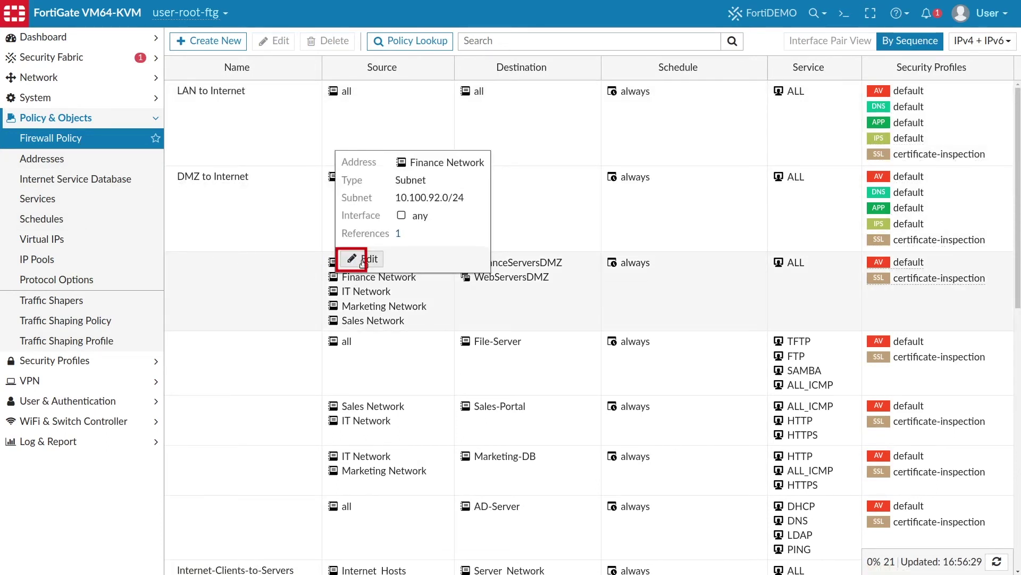
pyautogui.click(365, 260)
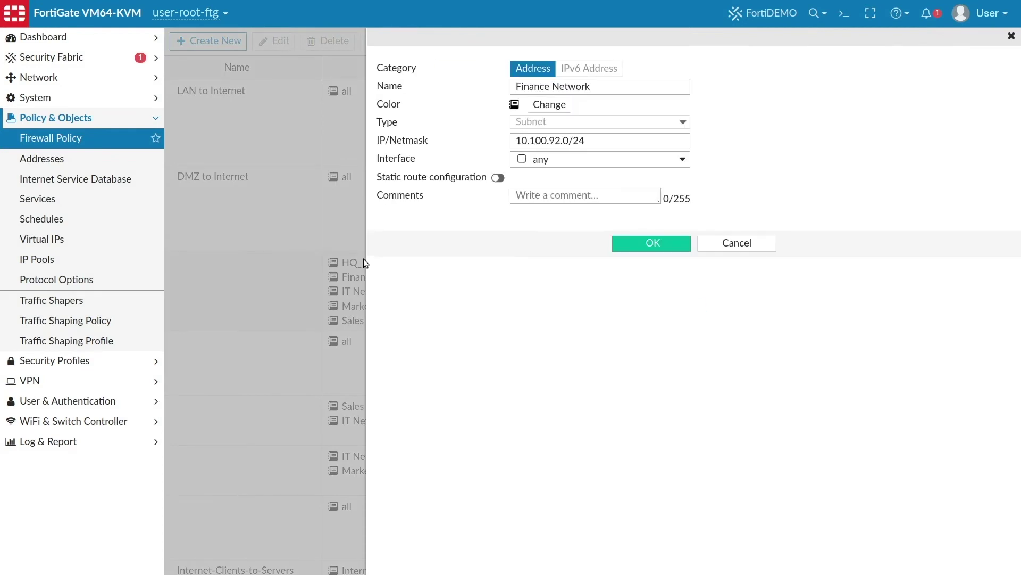
pyautogui.click(363, 259)
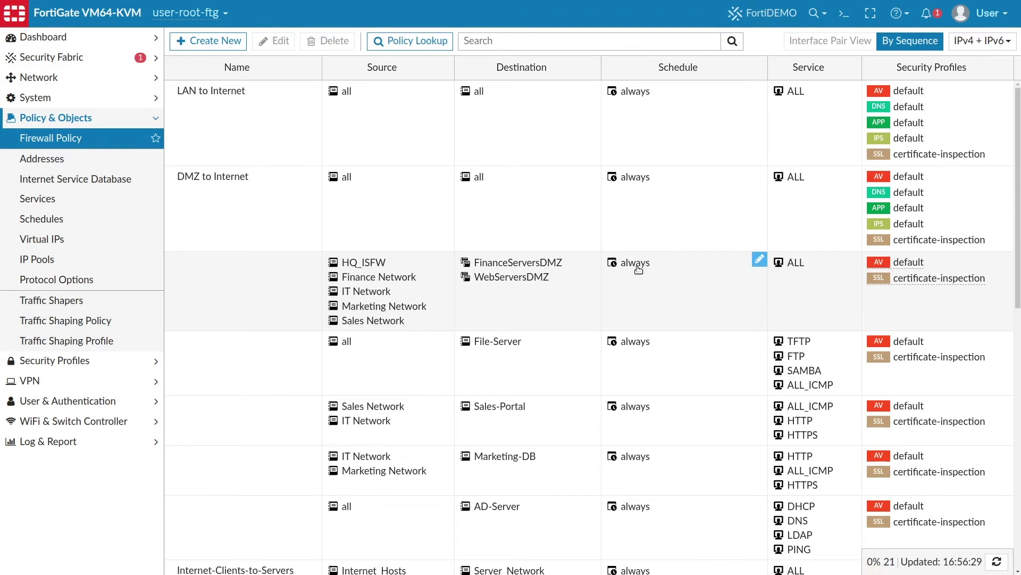
pyautogui.moveTo(639, 268)
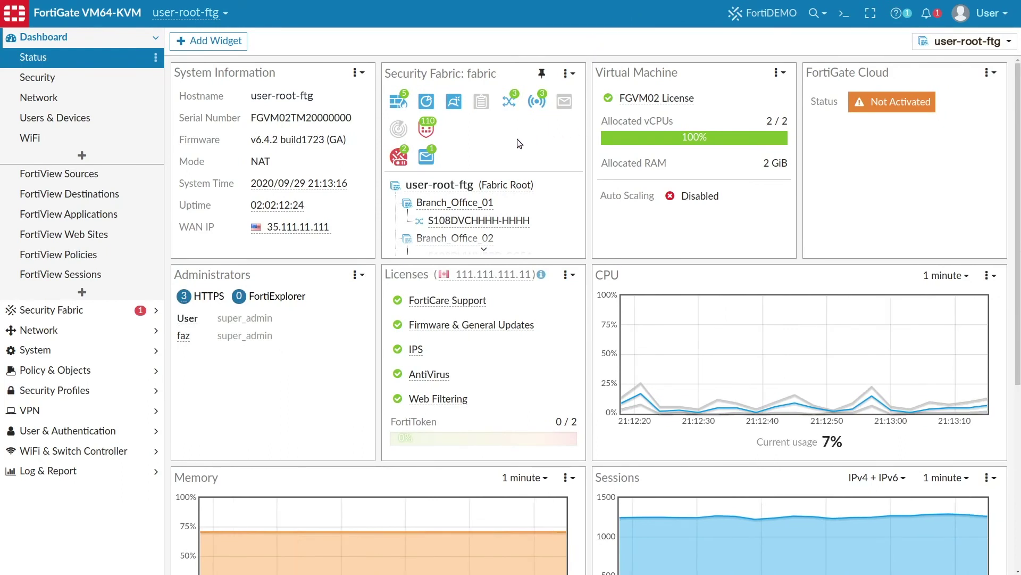
# Configure Branch_Office_01 with super_admin as its default admin profile and save
pyautogui.moveTo(496, 141)
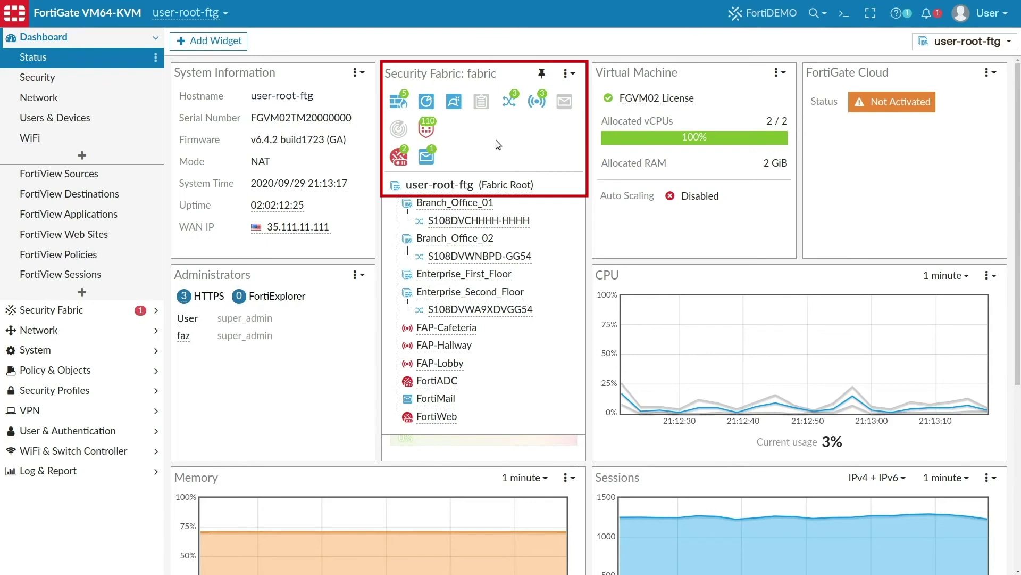
pyautogui.moveTo(484, 202)
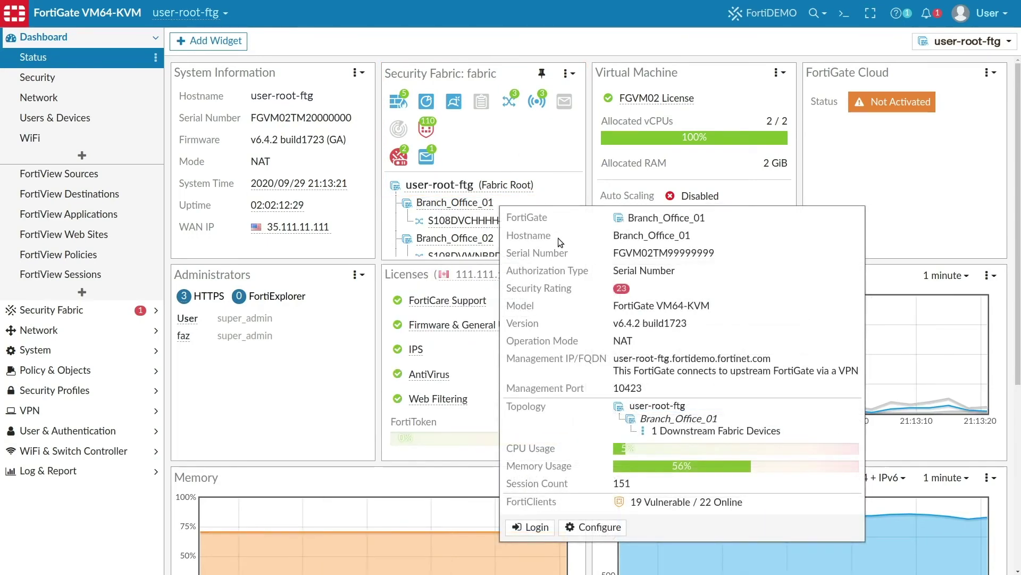
pyautogui.click(591, 528)
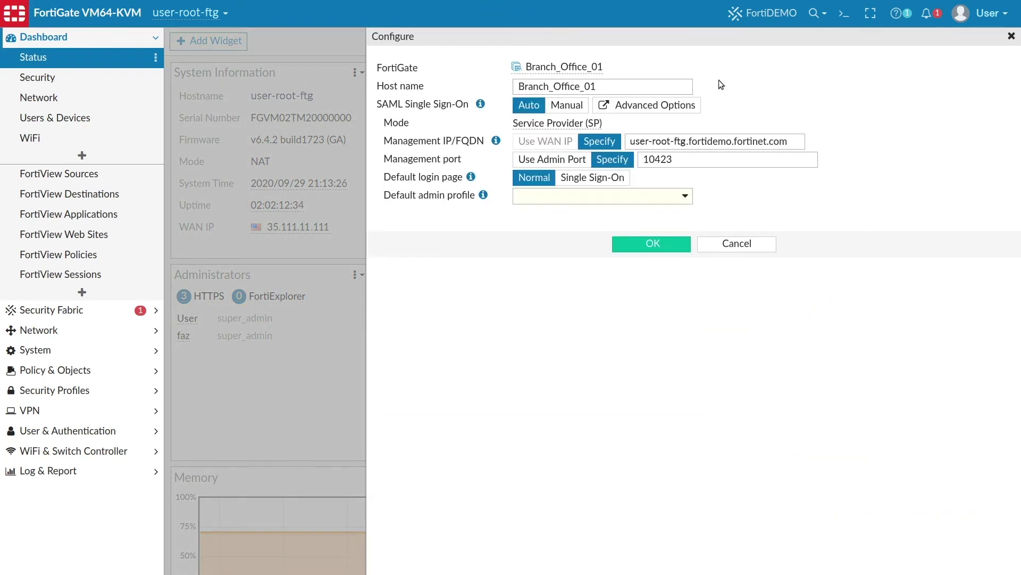
pyautogui.doubleClick(677, 89)
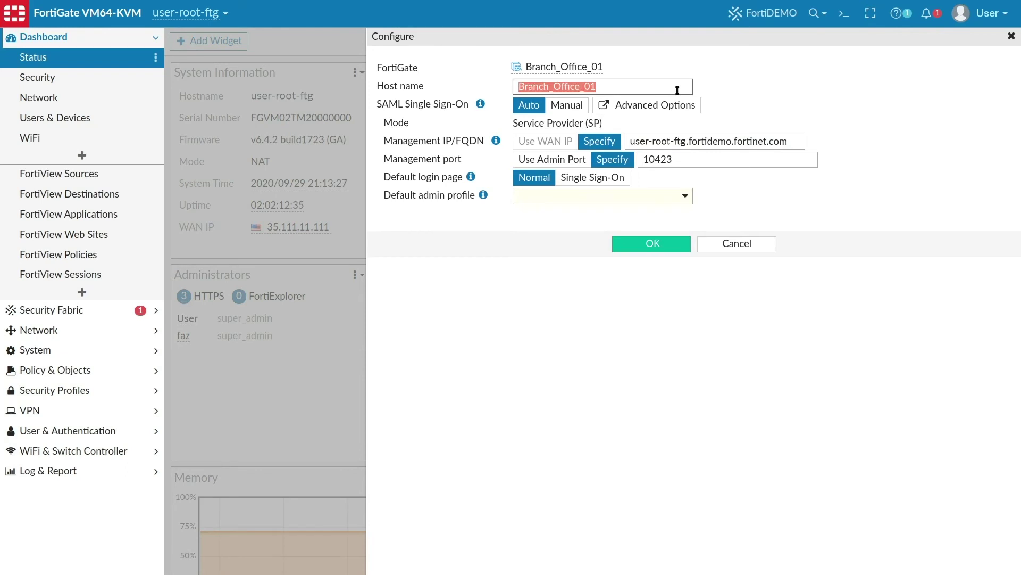
pyautogui.click(686, 198)
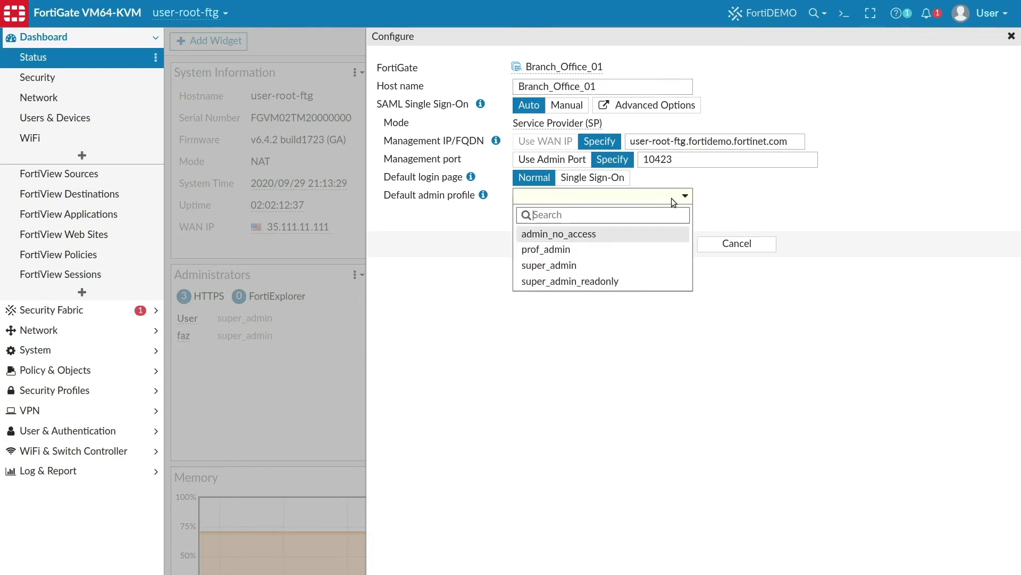
pyautogui.click(590, 265)
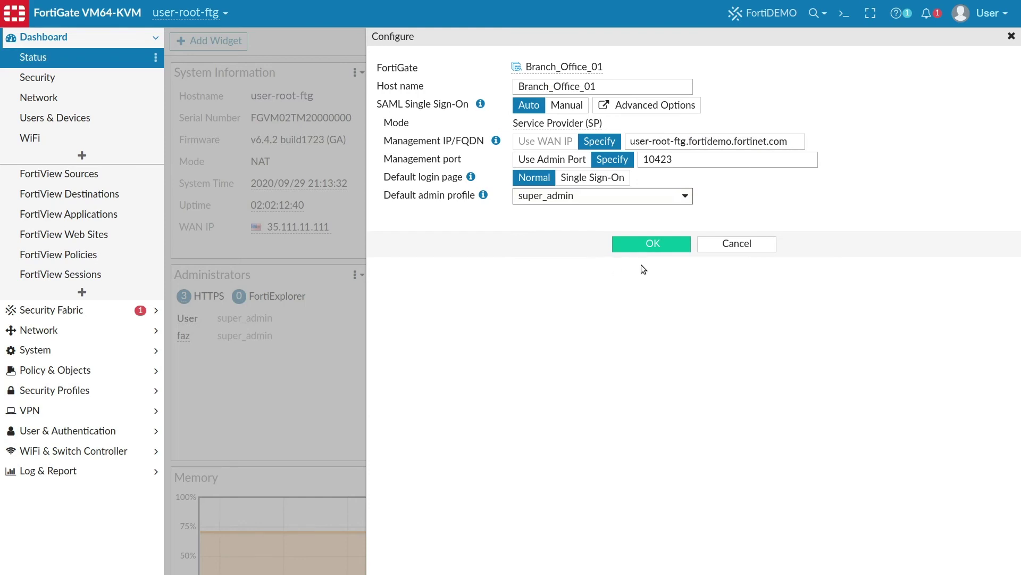
pyautogui.click(676, 243)
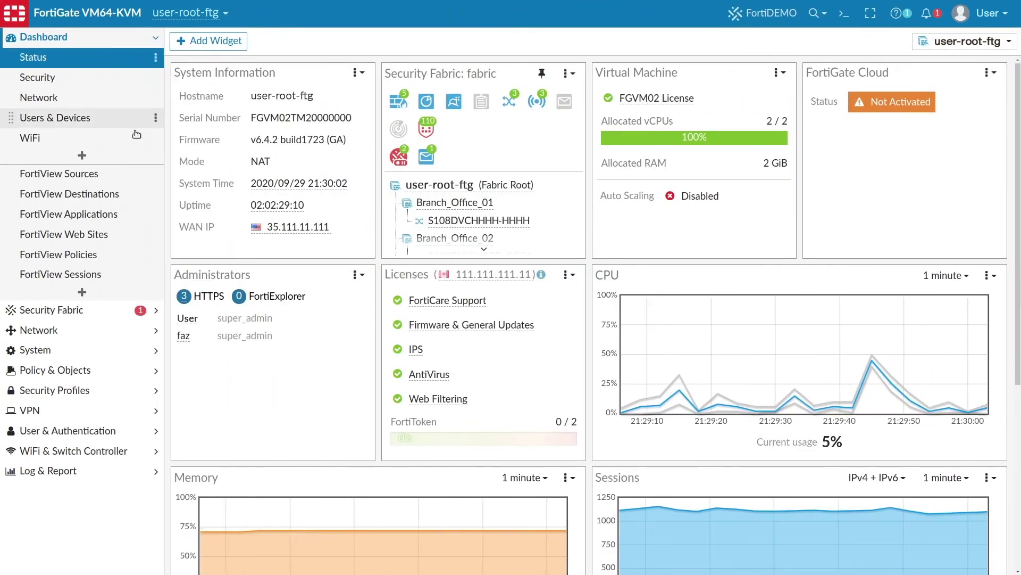
# Start a new firewall policy named CombinedIP from DMZ Segment (port2) to ISFW (port3)
pyautogui.click(122, 375)
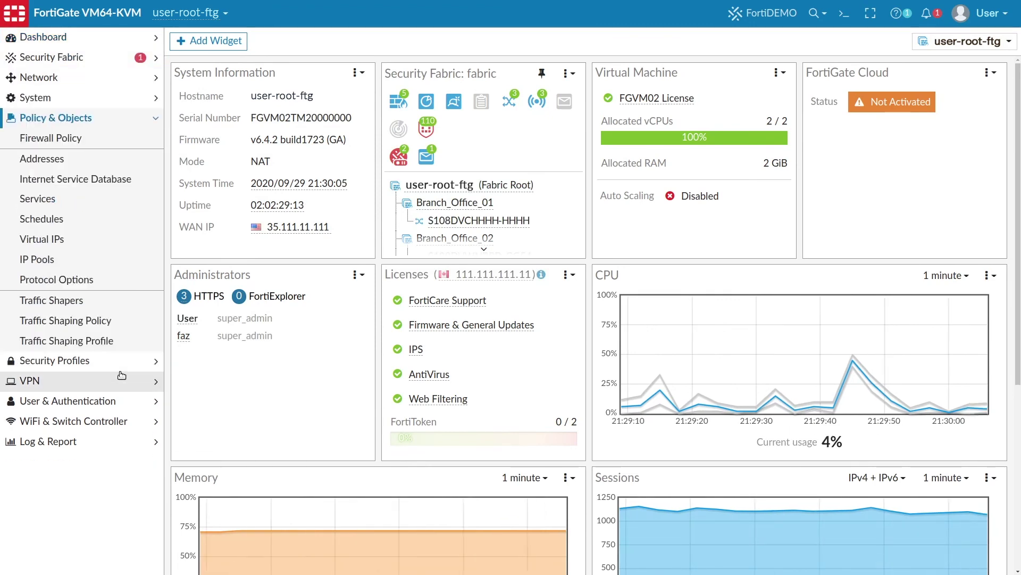
pyautogui.click(102, 141)
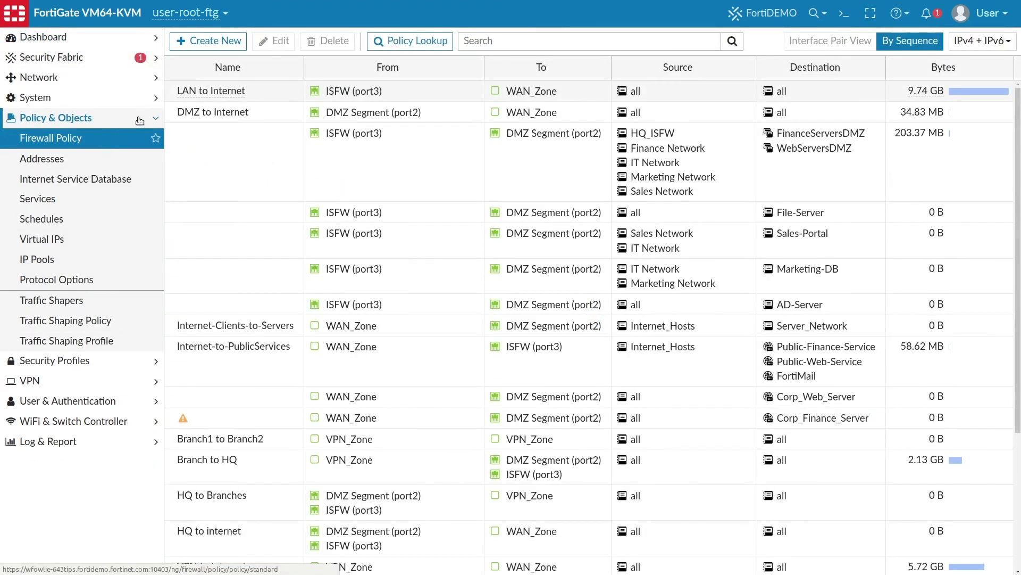
pyautogui.click(209, 41)
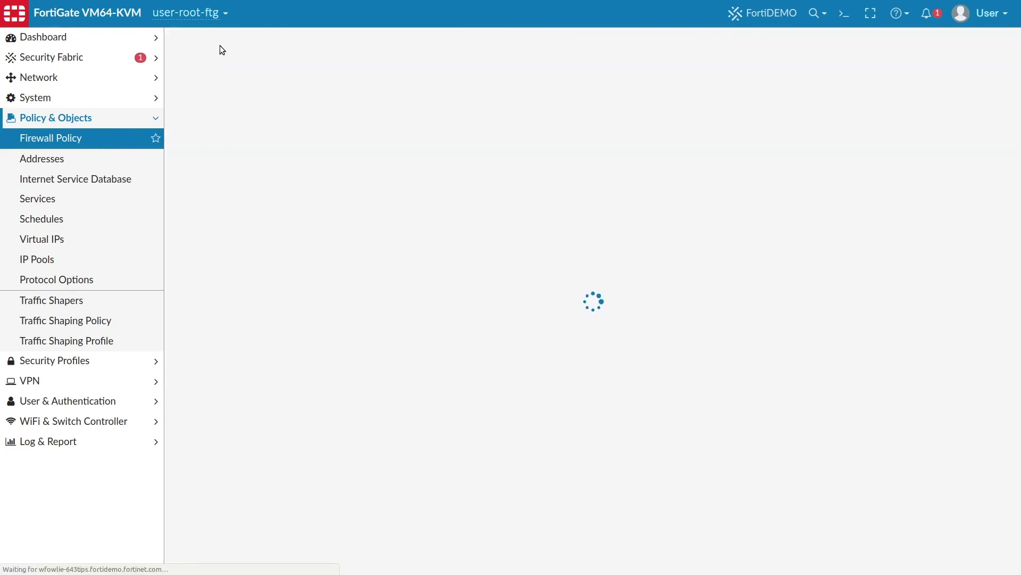
pyautogui.click(436, 80)
pyautogui.write('CombinedIP')
pyautogui.click(439, 101)
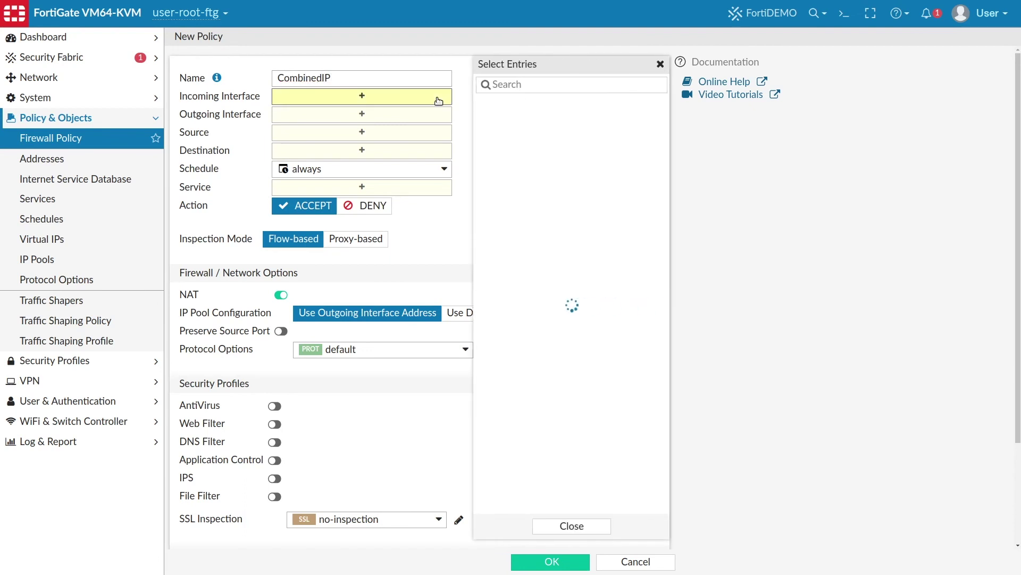
pyautogui.click(477, 120)
pyautogui.click(435, 129)
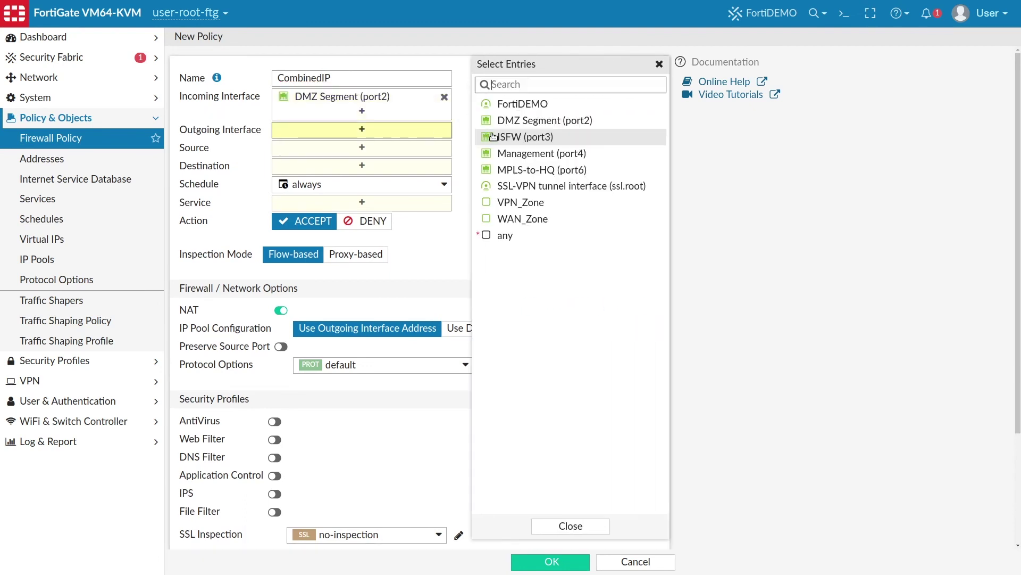
pyautogui.click(493, 137)
# Add both the IPv4 and IPv6 'all' addresses as sources
pyautogui.click(433, 163)
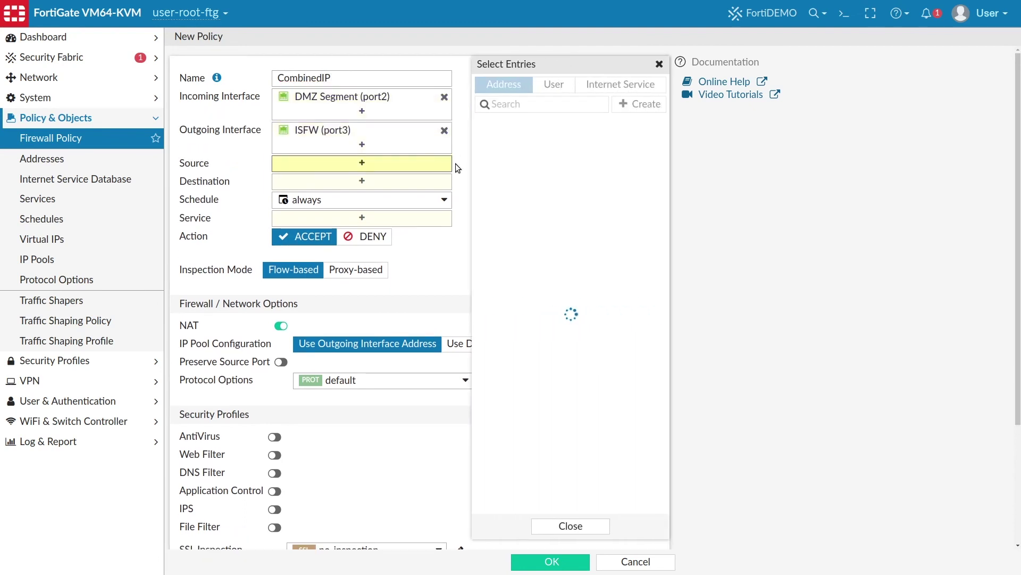
pyautogui.click(514, 159)
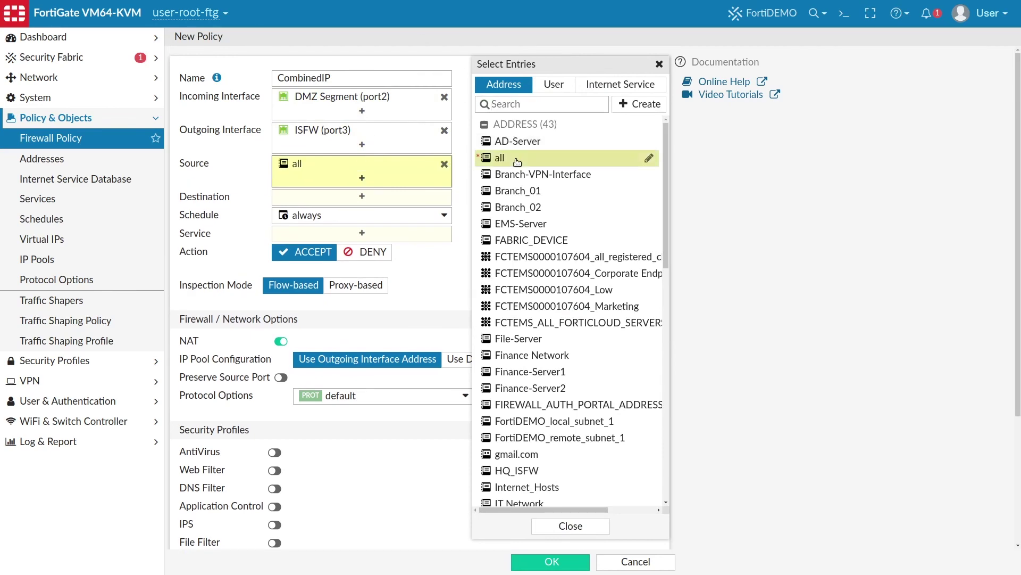
pyautogui.moveTo(666, 152); pyautogui.dragTo(662, 383)
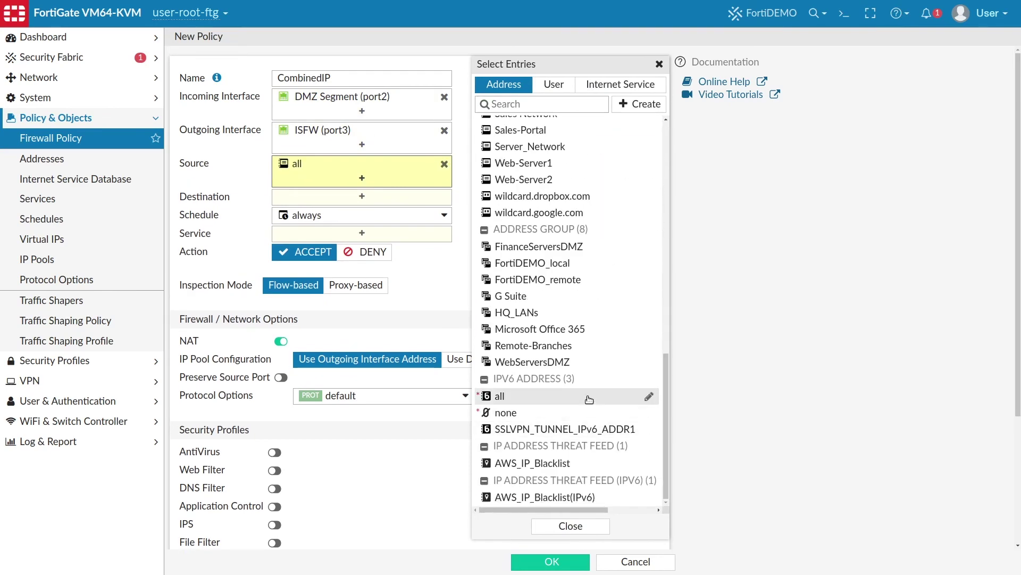
pyautogui.click(544, 398)
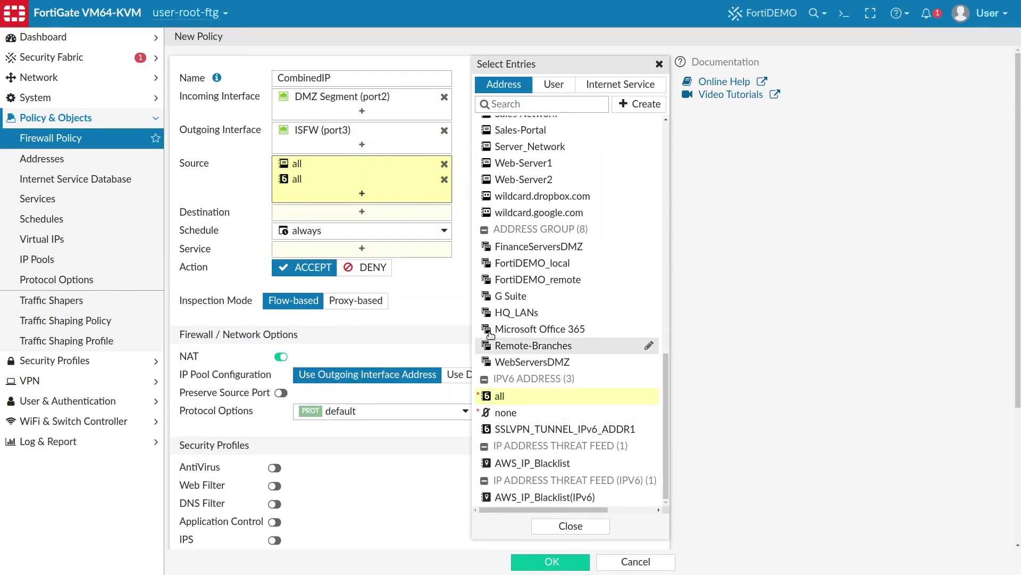
# Set destinations to FABRIC_DEVICE and SSLVPN_TUNNEL_IPv6_ADDR1
pyautogui.click(390, 216)
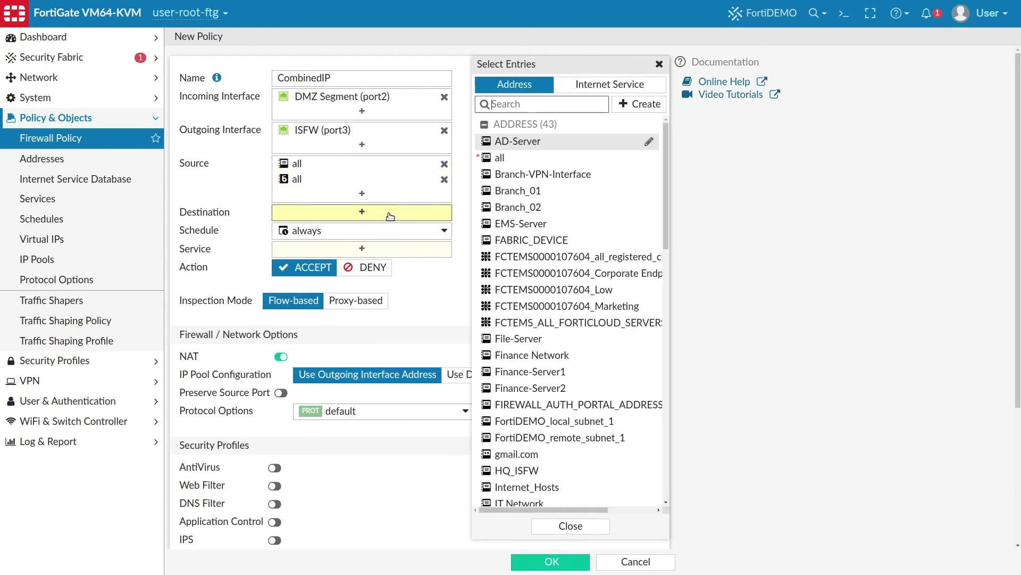
pyautogui.click(531, 240)
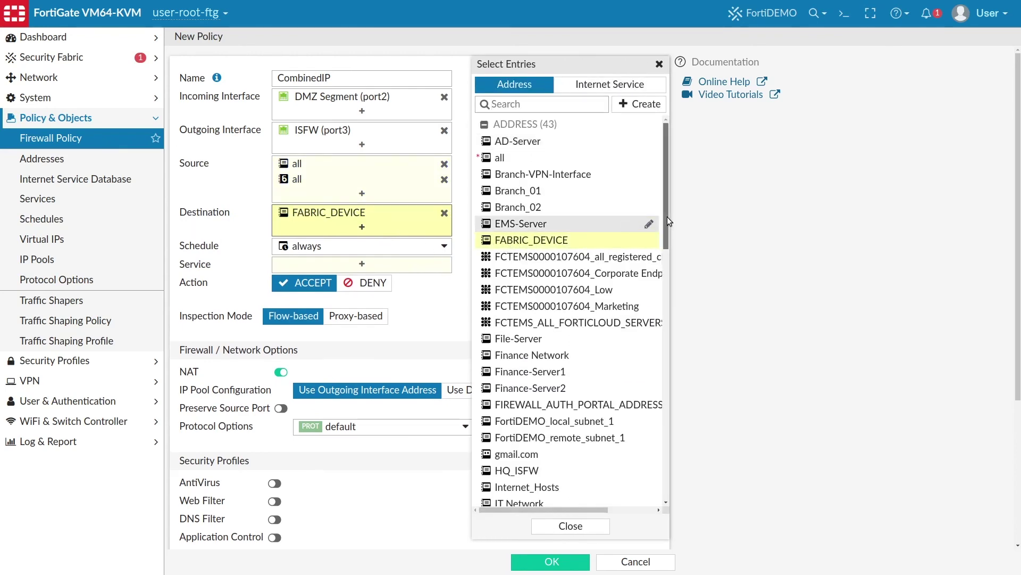
pyautogui.moveTo(666, 160); pyautogui.dragTo(674, 505)
pyautogui.click(564, 429)
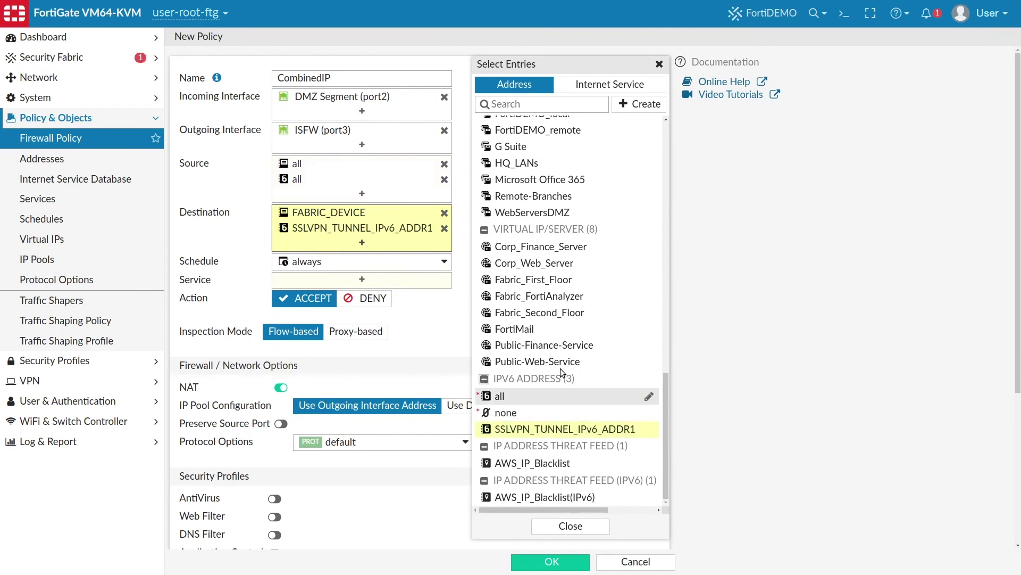
pyautogui.click(456, 292)
# Allow service ALL and save the CombinedIP policy
pyautogui.click(420, 280)
pyautogui.click(501, 137)
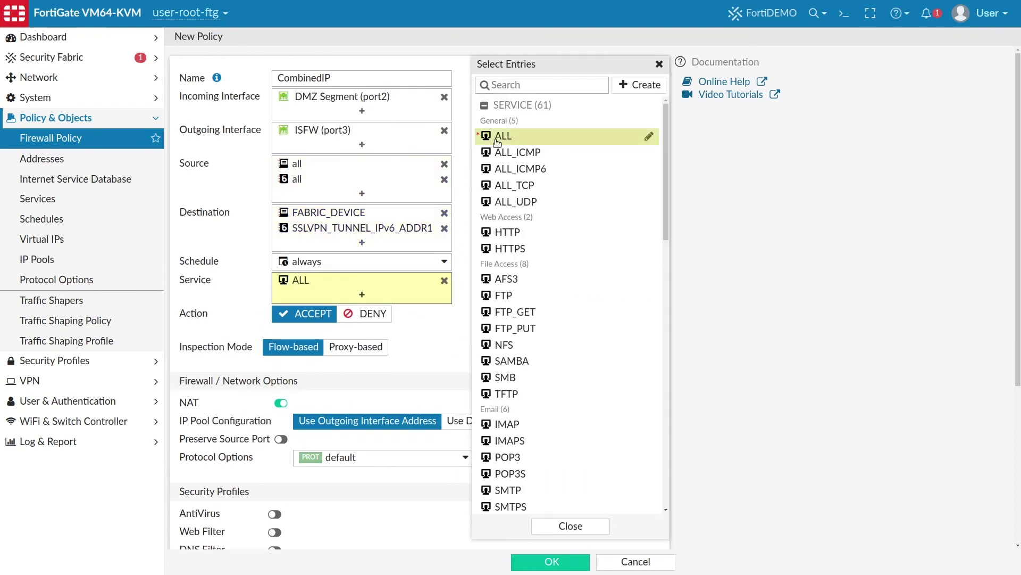
pyautogui.click(466, 354)
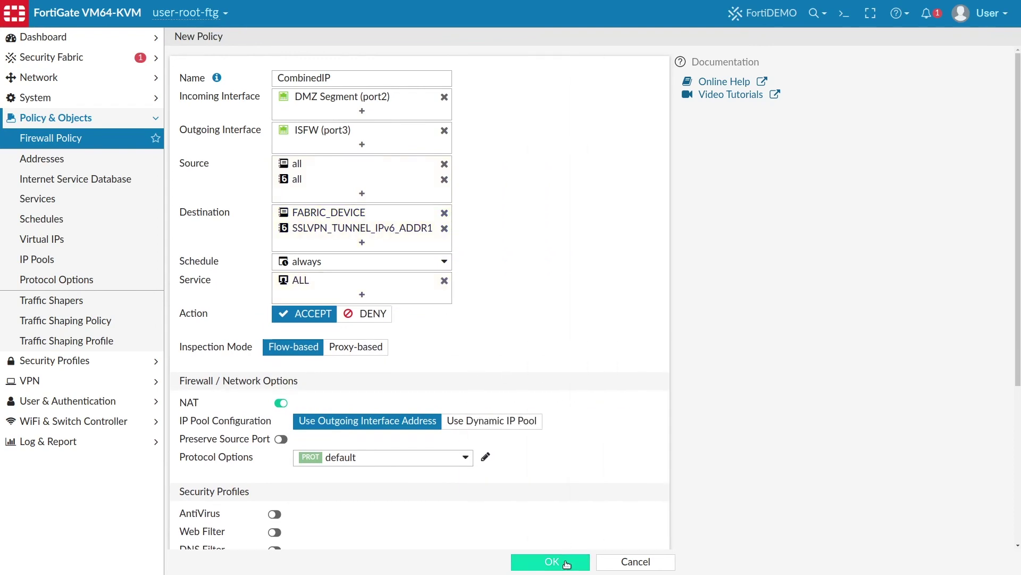
pyautogui.click(566, 562)
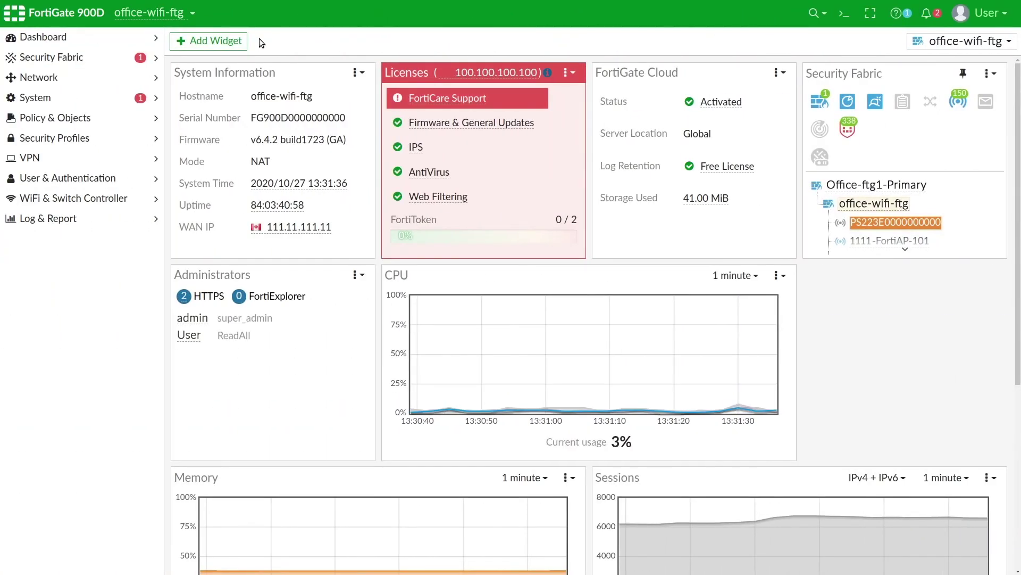
# Go to WiFi & Switch Controller > WiFi Clients and view its charts
pyautogui.click(135, 197)
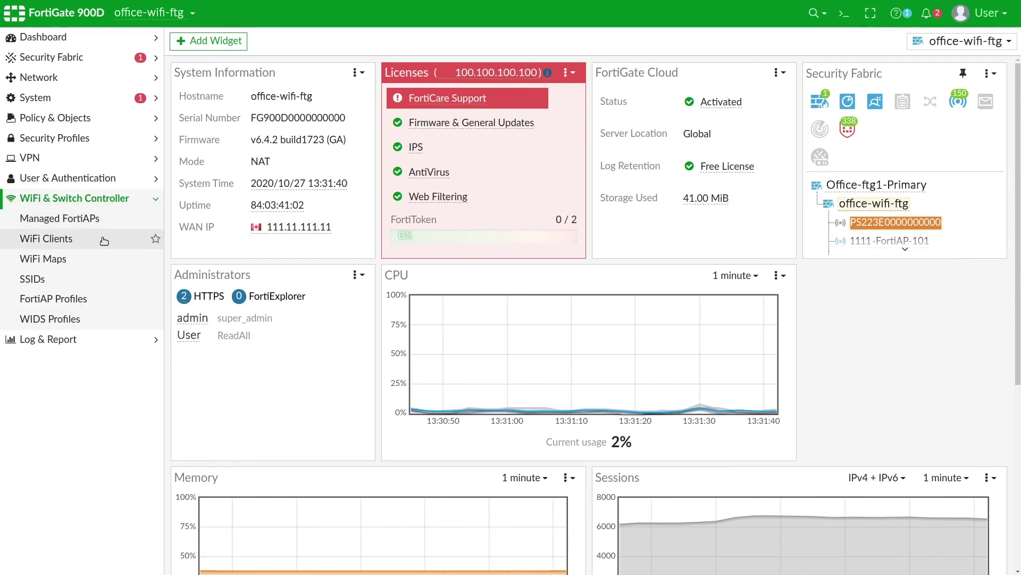
pyautogui.click(104, 241)
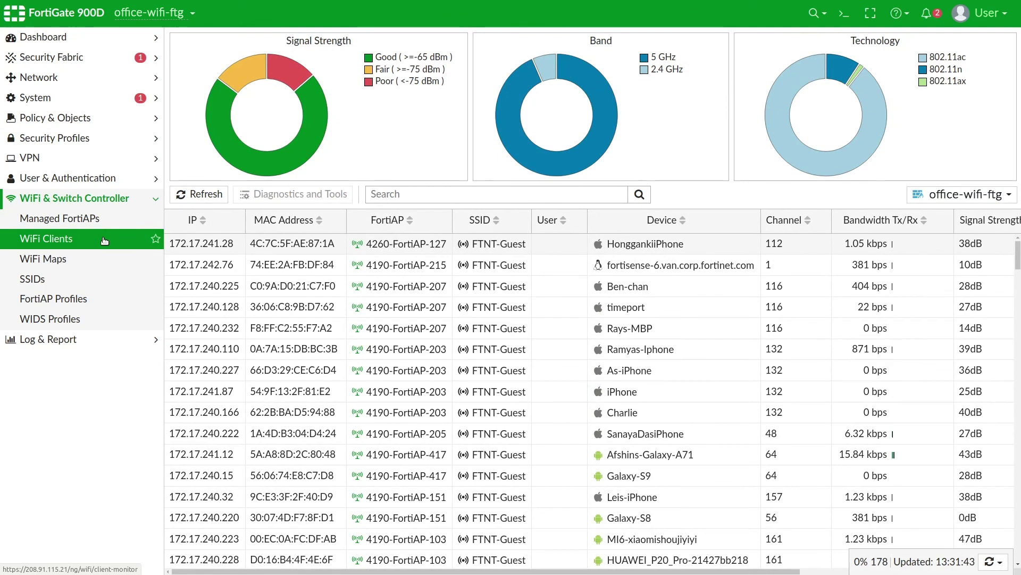
pyautogui.moveTo(222, 135)
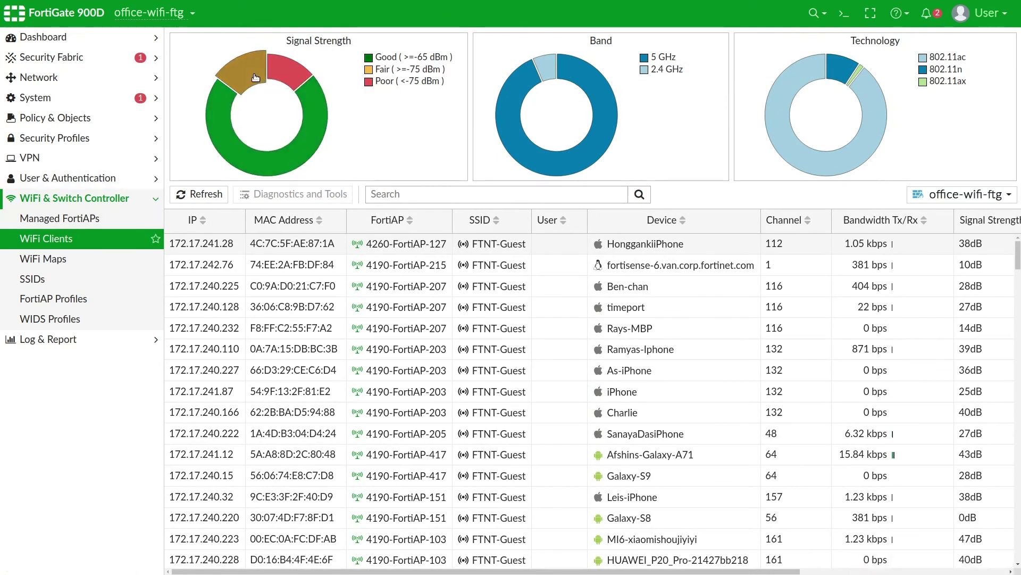
pyautogui.moveTo(255, 77)
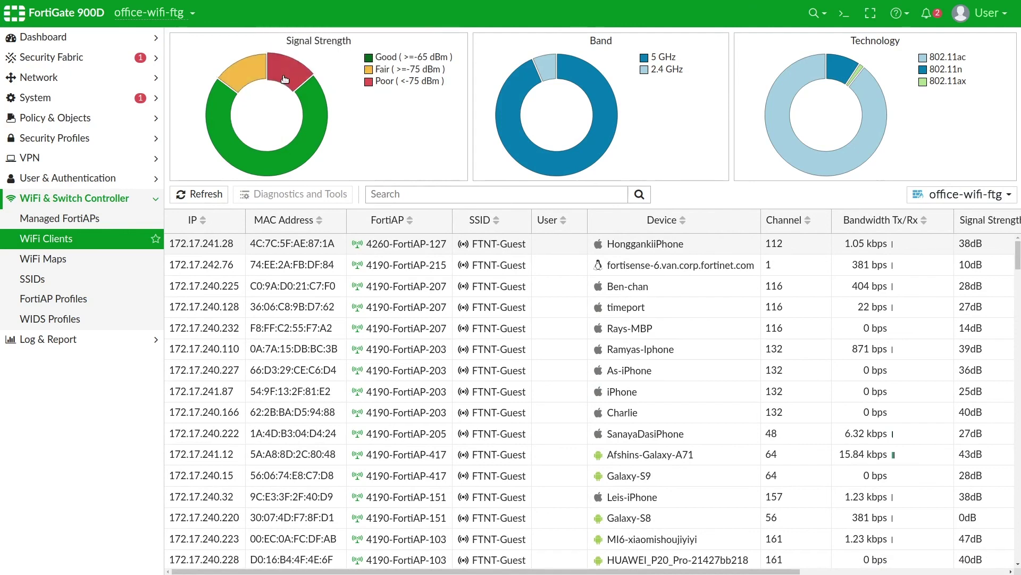
# Filter the clients to the Poor signal strength slice, then clear the filter
pyautogui.moveTo(287, 79)
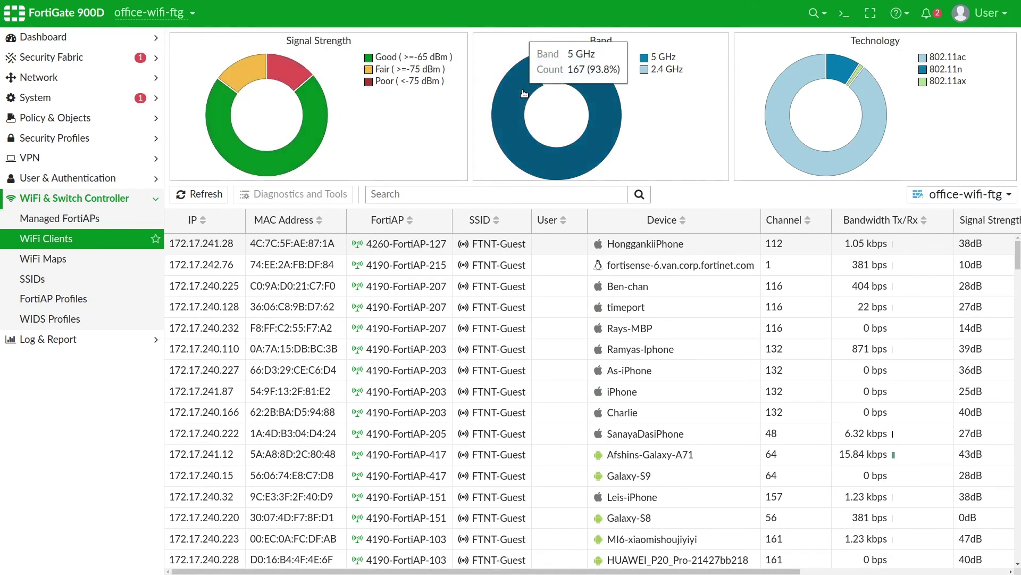
pyautogui.moveTo(554, 75)
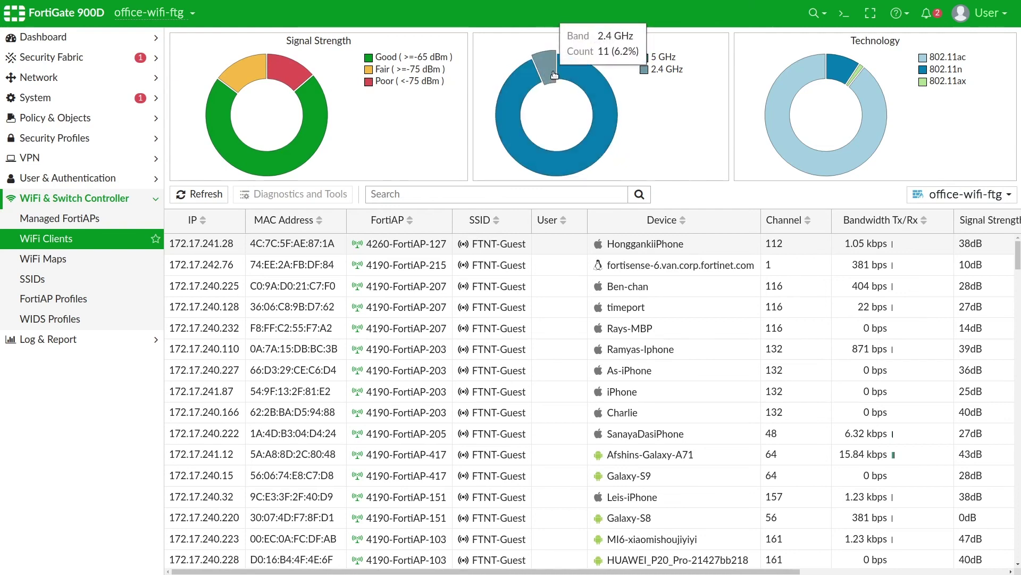
pyautogui.click(292, 78)
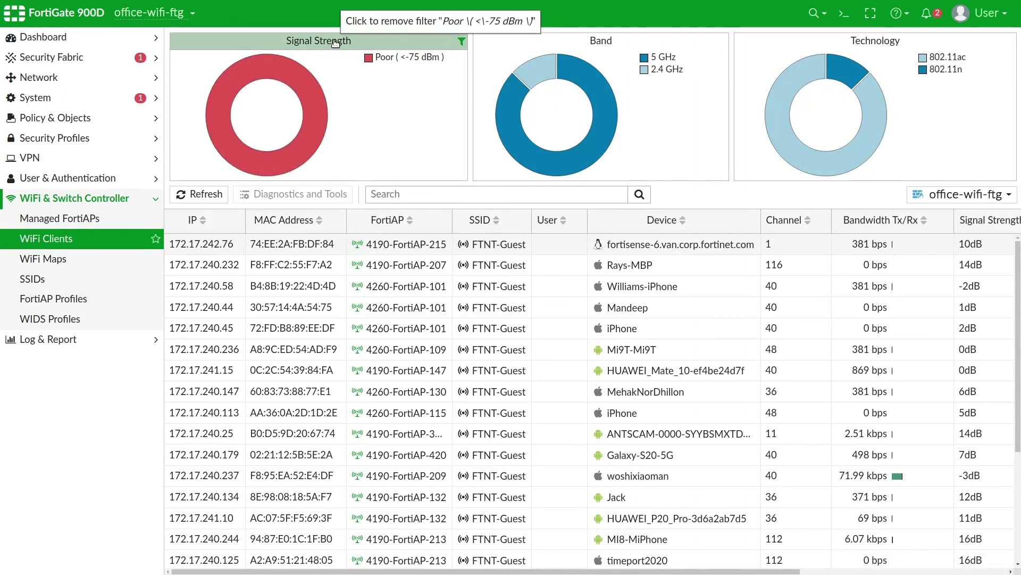
pyautogui.click(461, 41)
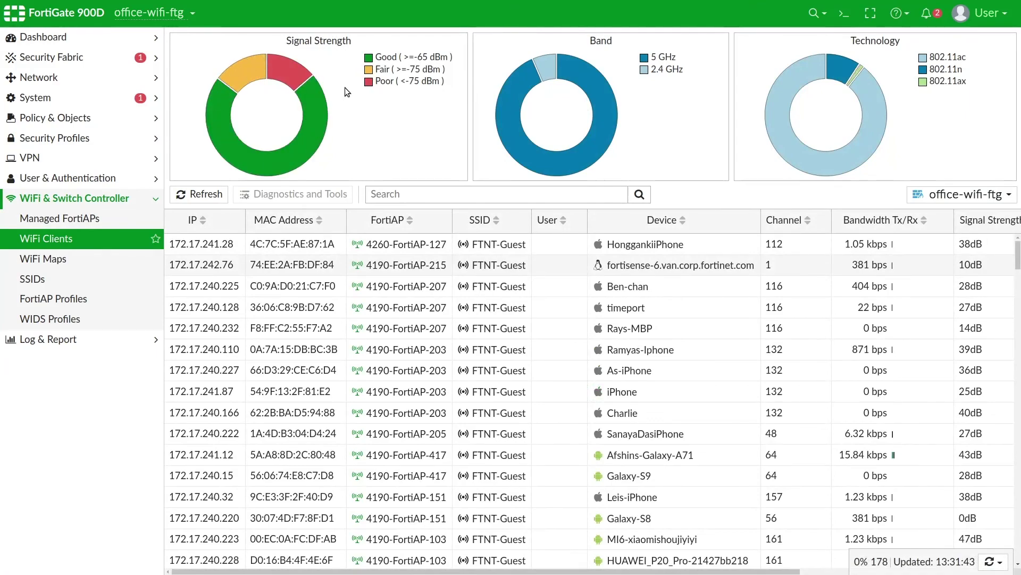